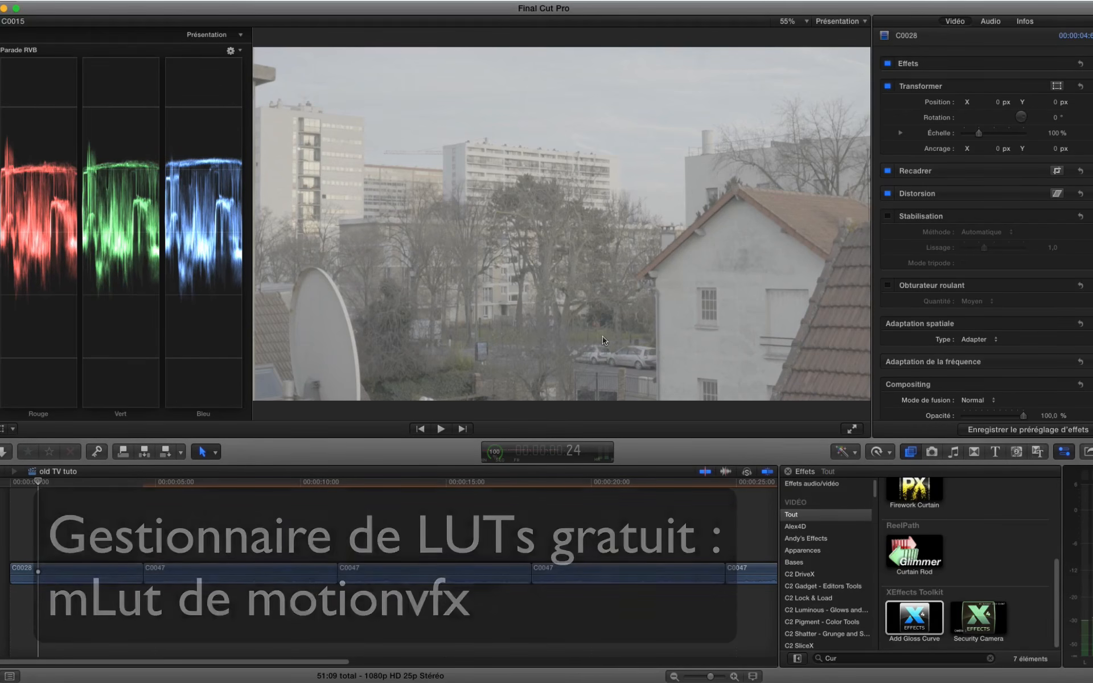
- Show clip C0028's info in the Réglages metadata view and set its log processing to Sony S-Log3
left_click(59, 483)
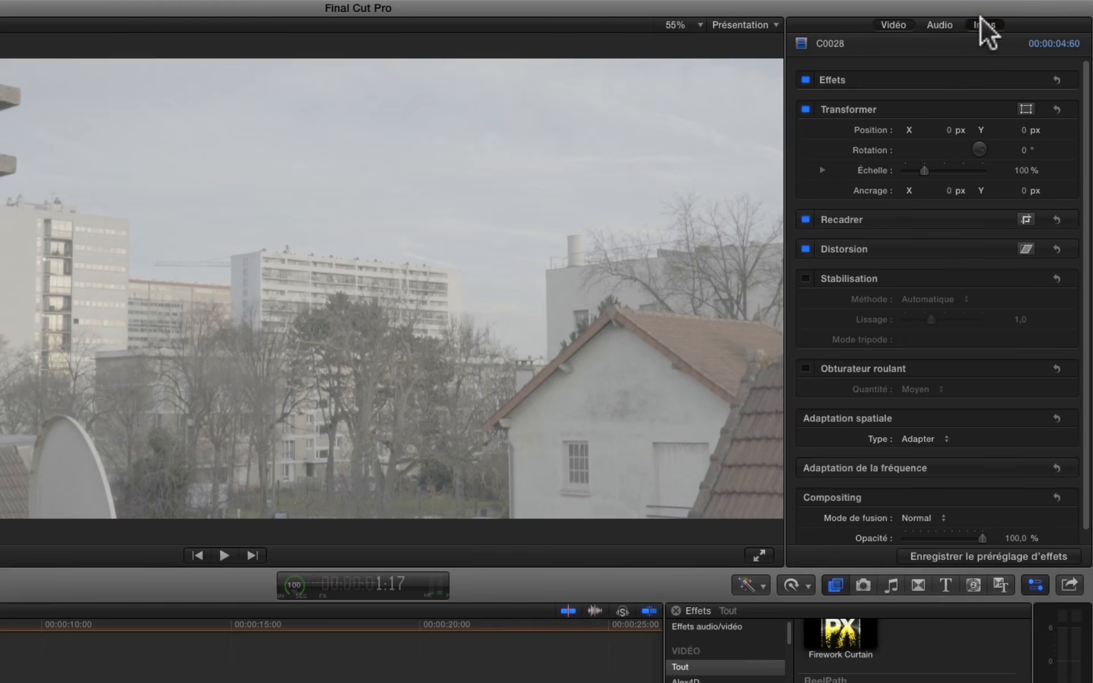
left_click(981, 23)
left_click(881, 549)
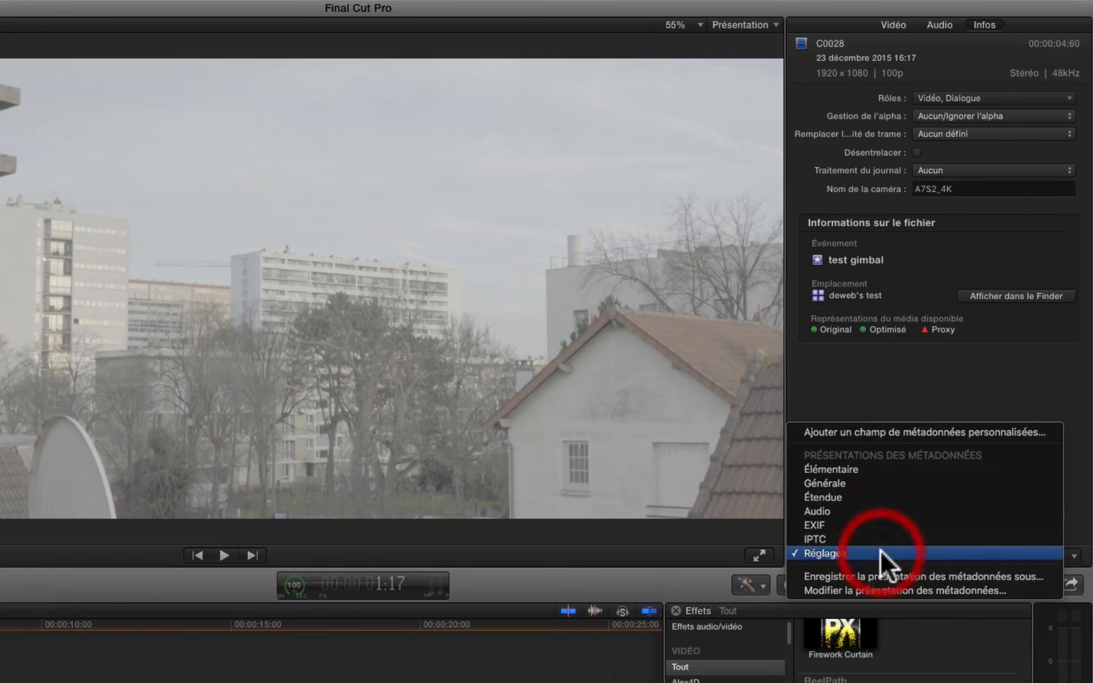
left_click(853, 471)
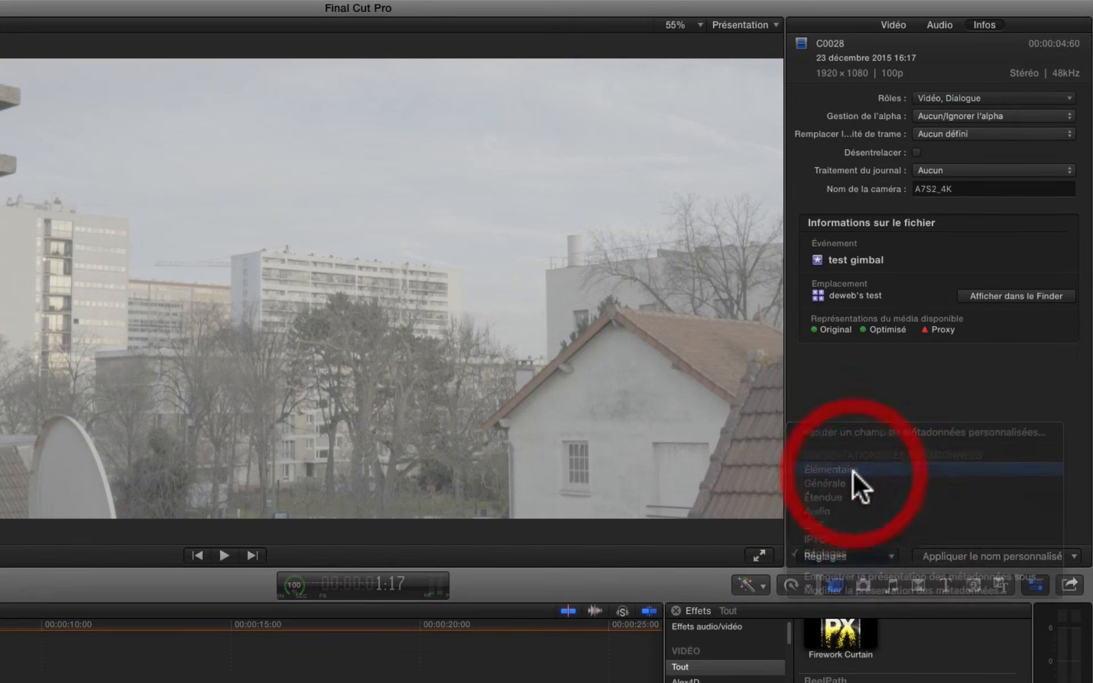
left_click(886, 555)
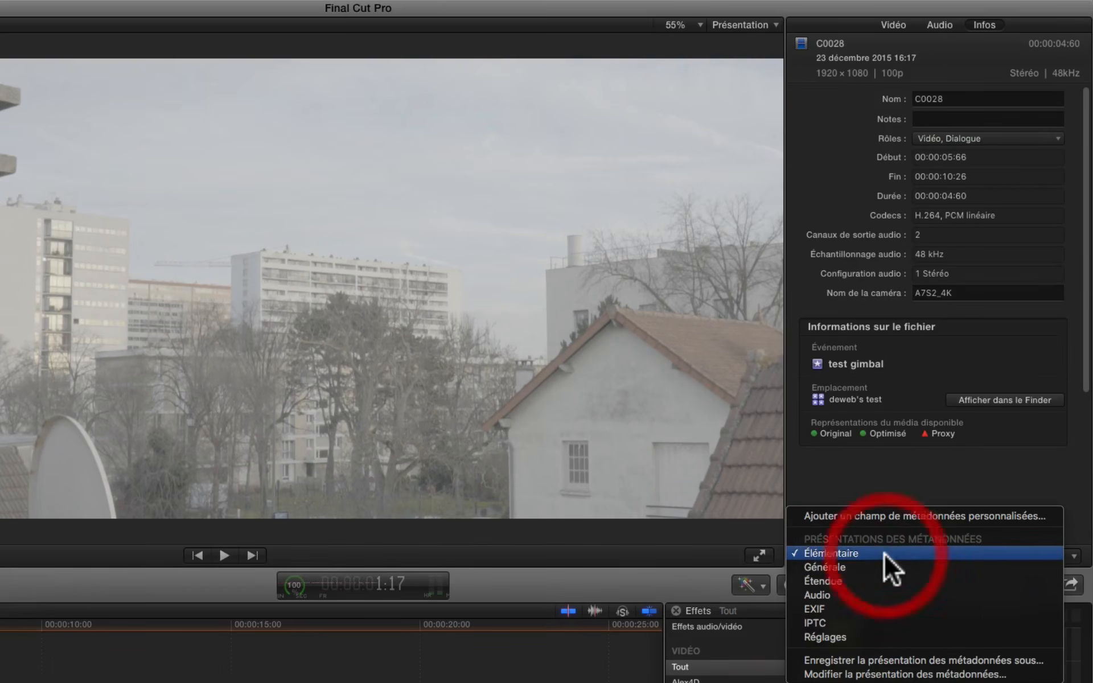
left_click(831, 637)
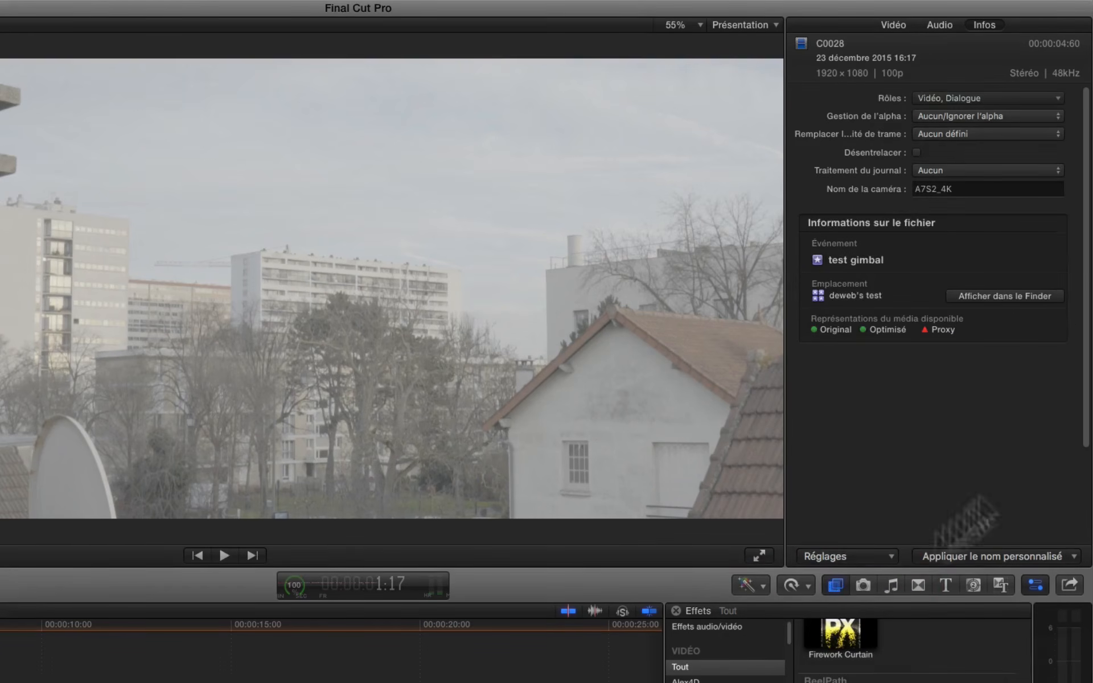
left_click(970, 171)
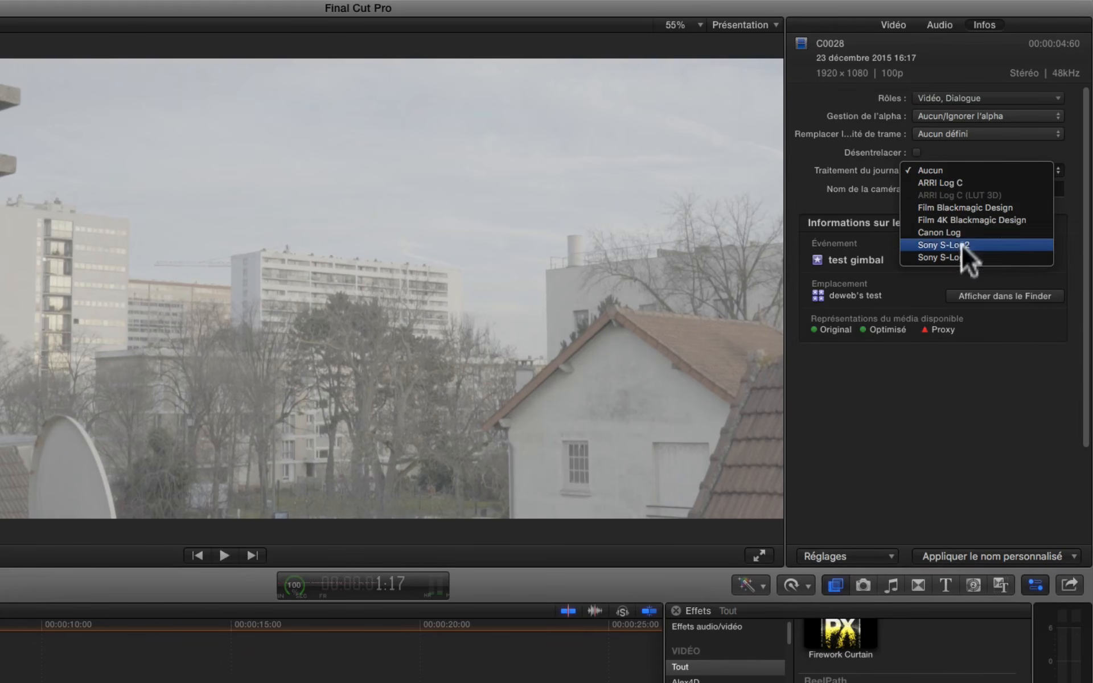
left_click(948, 257)
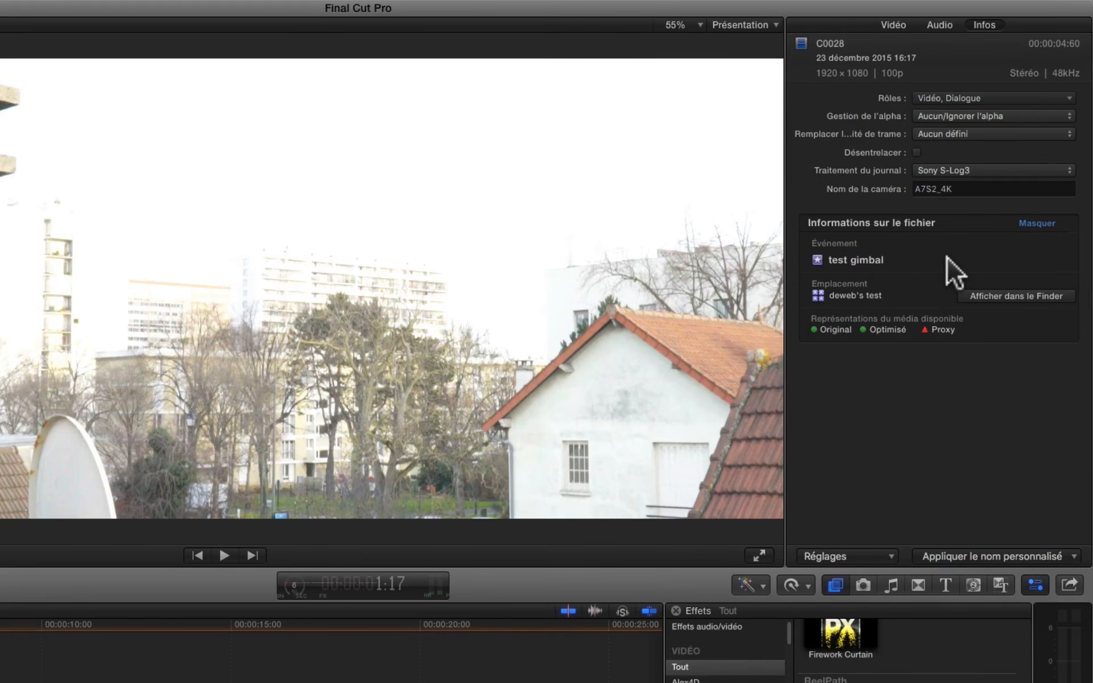
- Correct the exposure of clip C0028 with shadows at -28%, midtones at -49% and highlights at -11%
key("super+6")
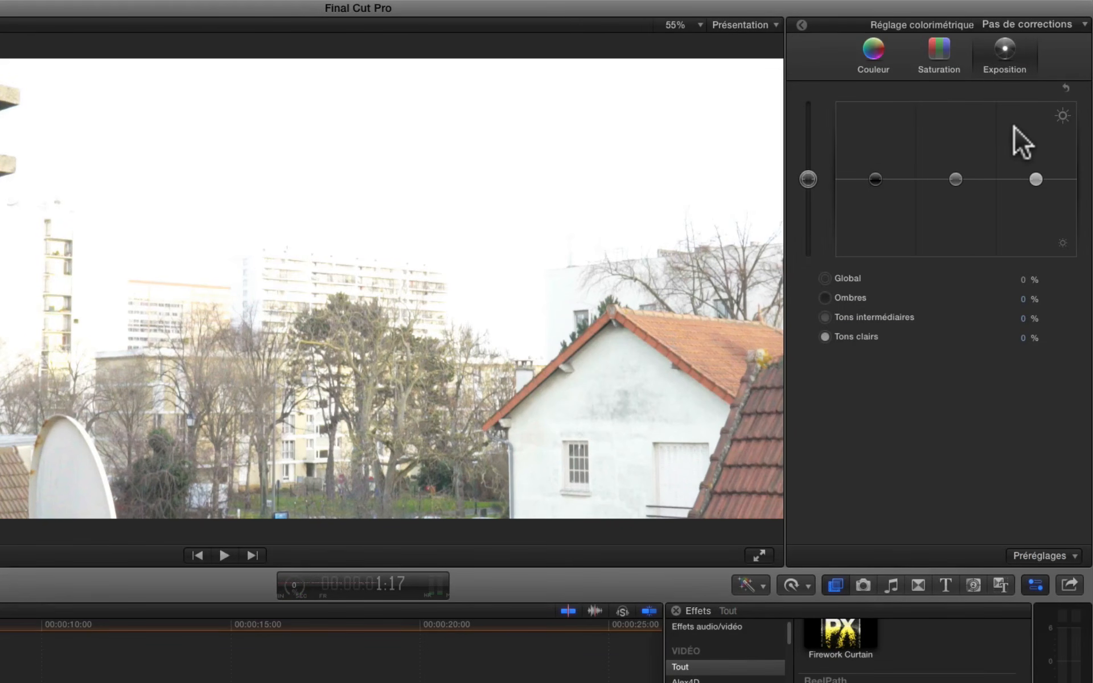
left_click_drag(1037, 173, 1037, 179)
left_click_drag(876, 180, 875, 202)
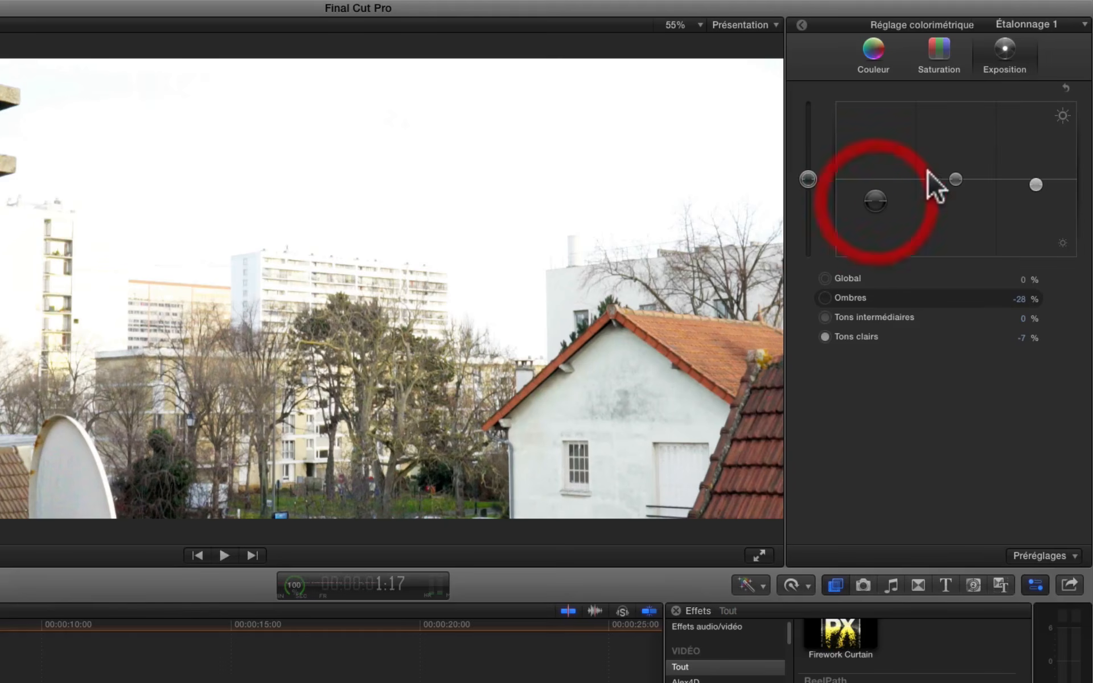
left_click_drag(955, 179, 960, 218)
left_click_drag(1036, 184, 1040, 187)
left_click(956, 219)
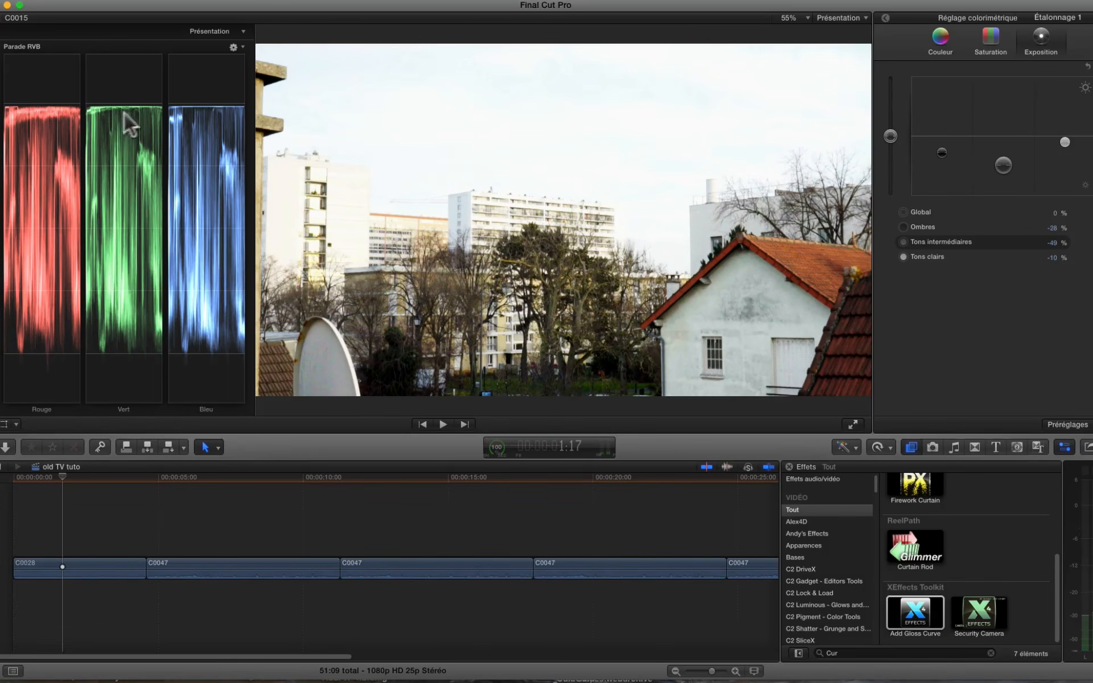
left_click_drag(1068, 147, 1065, 142)
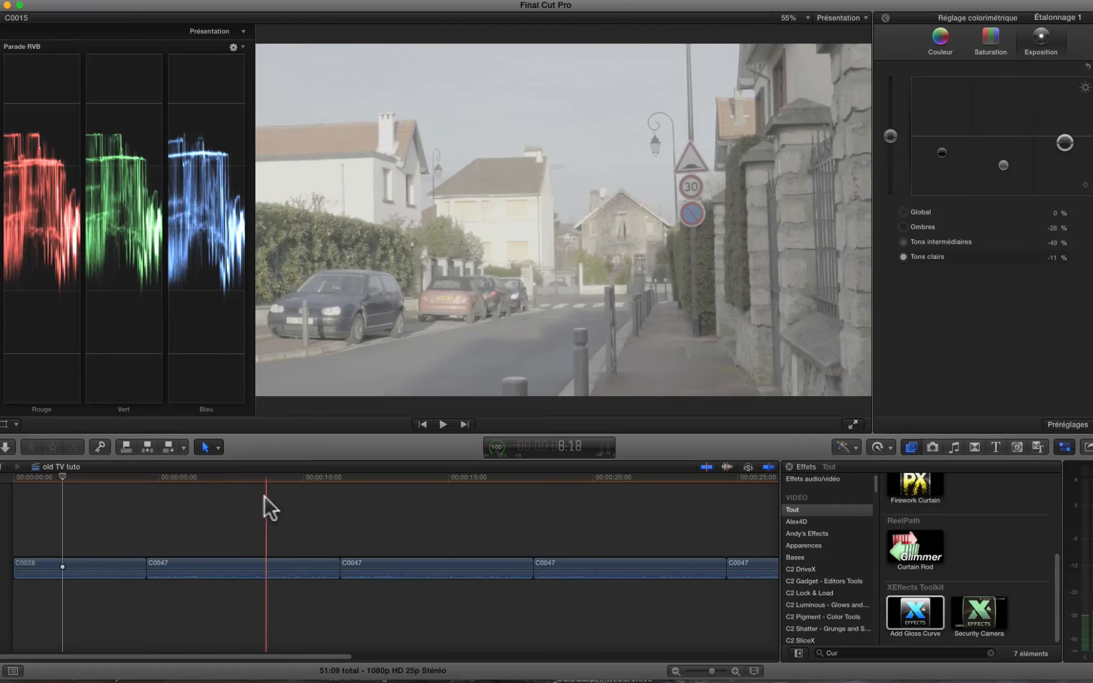
- Move the playhead to 8:01 in the first C0047 clip and list the C2 Pigment - Color Tools effects
left_click(245, 483)
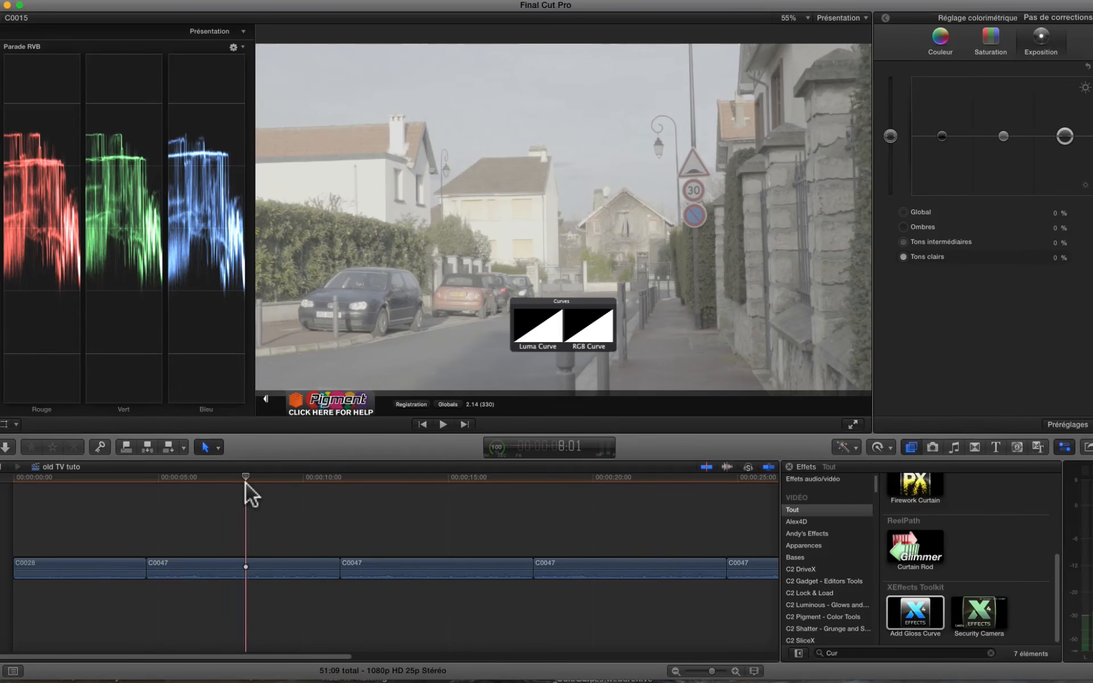
left_click(244, 483)
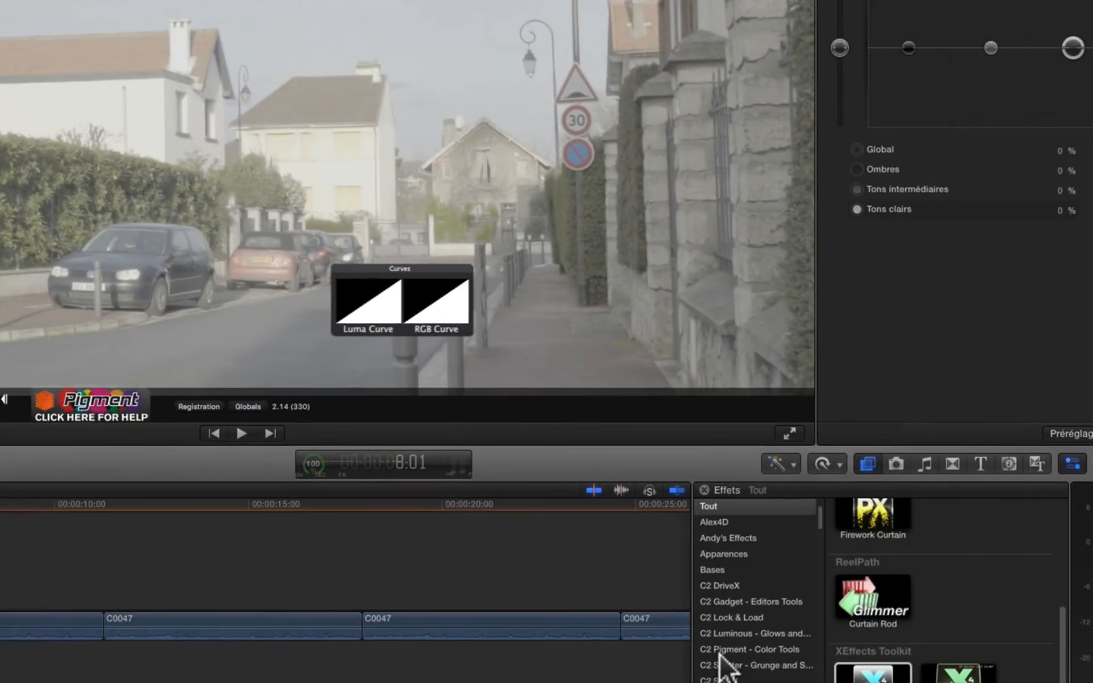
left_click(737, 641)
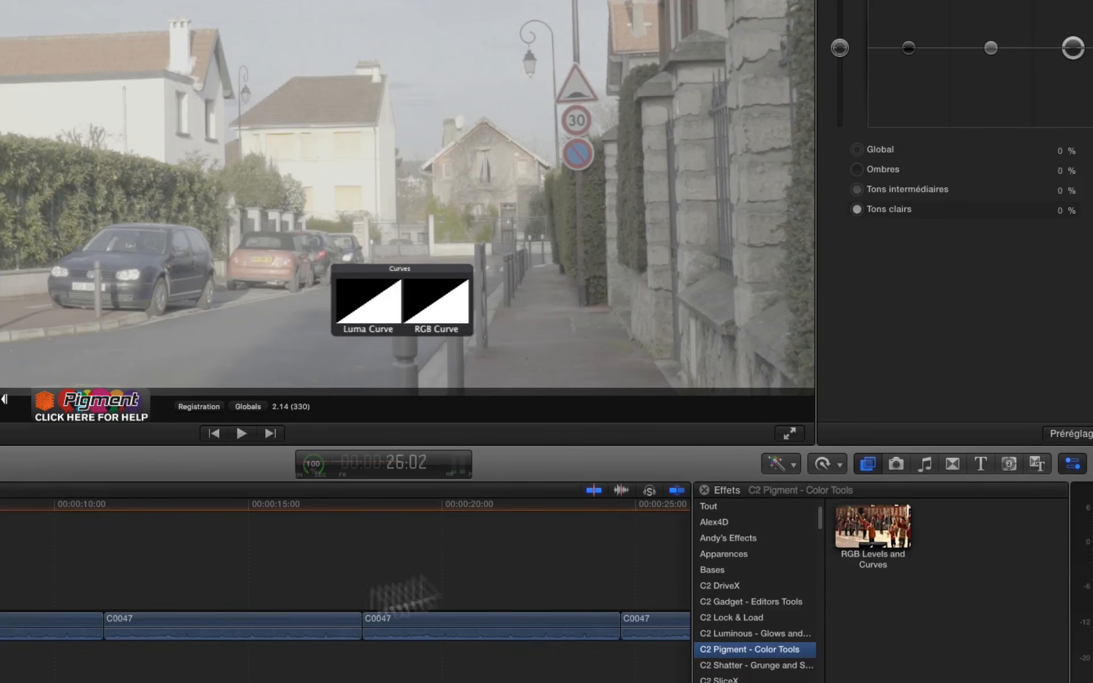
- Show the first C0047 clip's RGB Levels and Curves parameters and check the plug-in's registration information
left_click(12, 626)
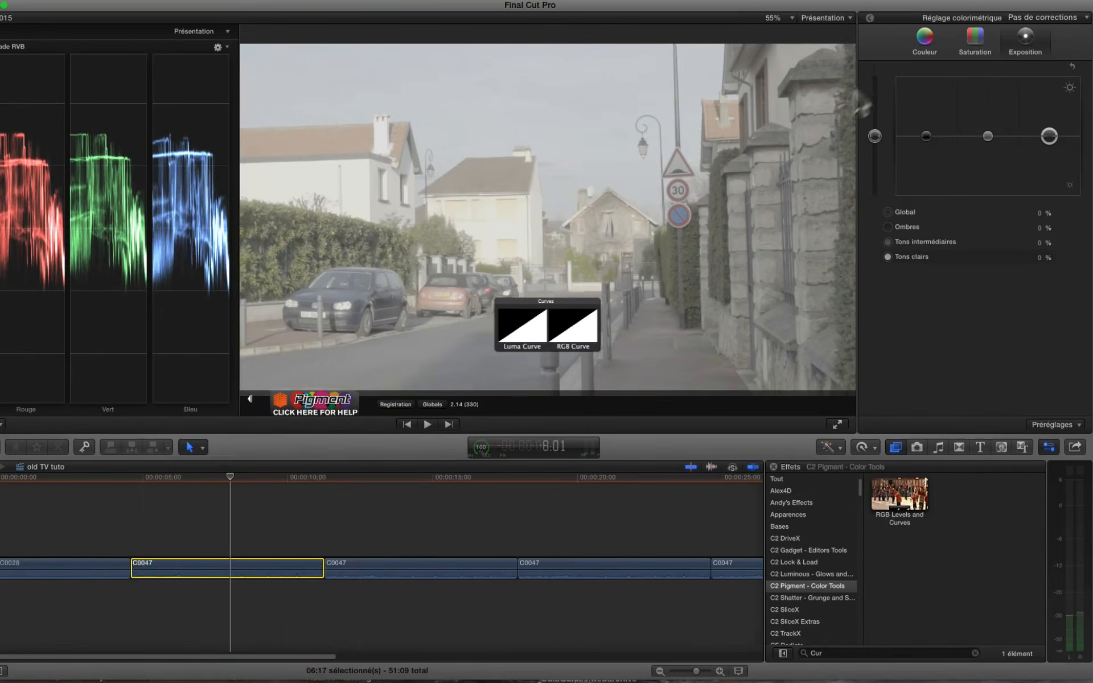
left_click(868, 18)
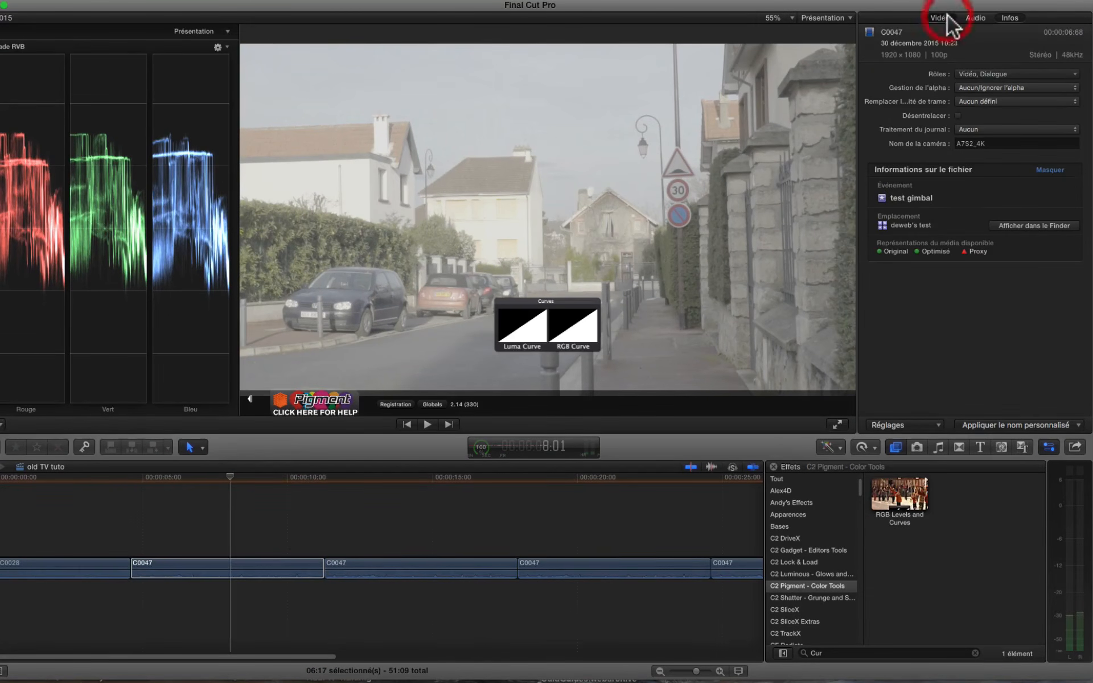
left_click(947, 16)
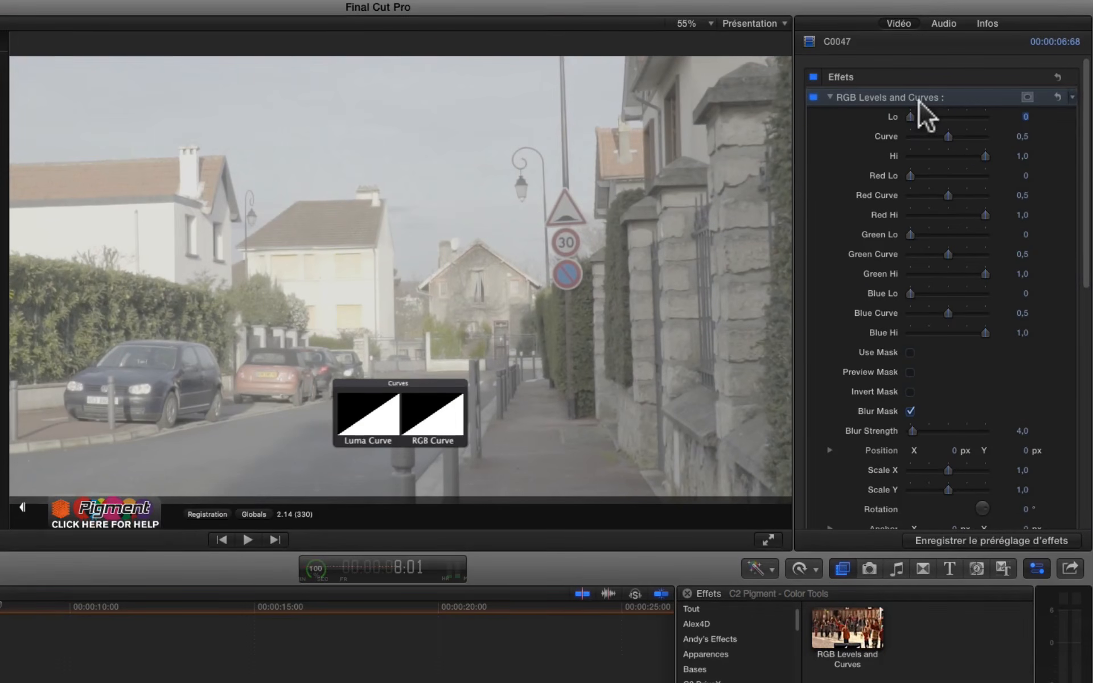
left_click(207, 514)
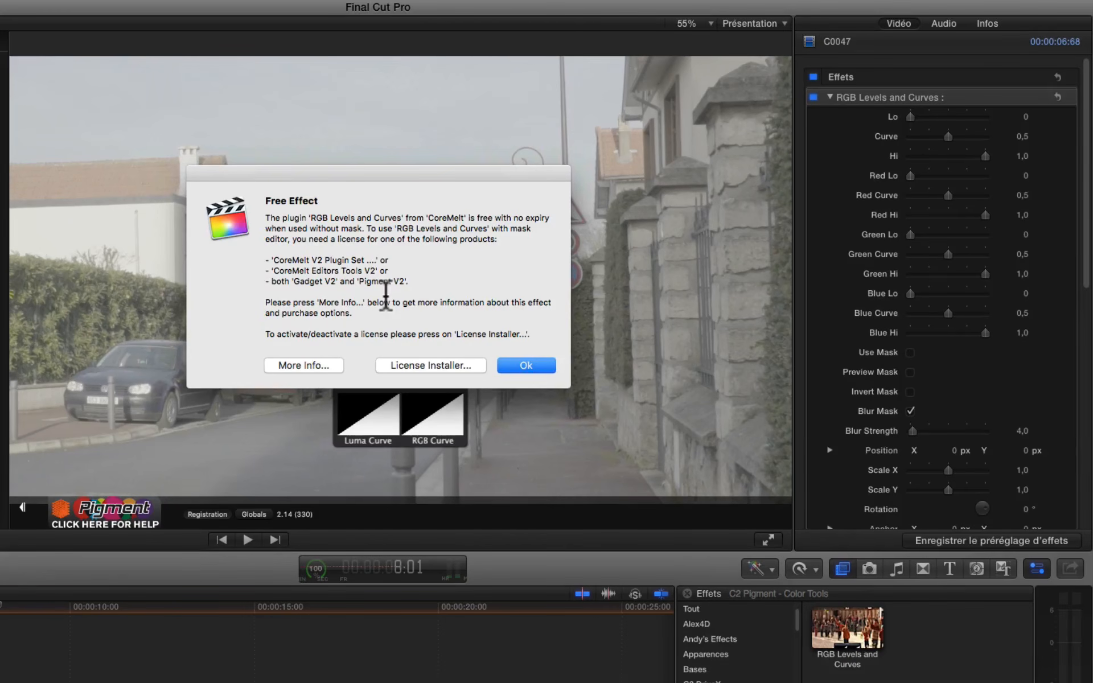
left_click(540, 367)
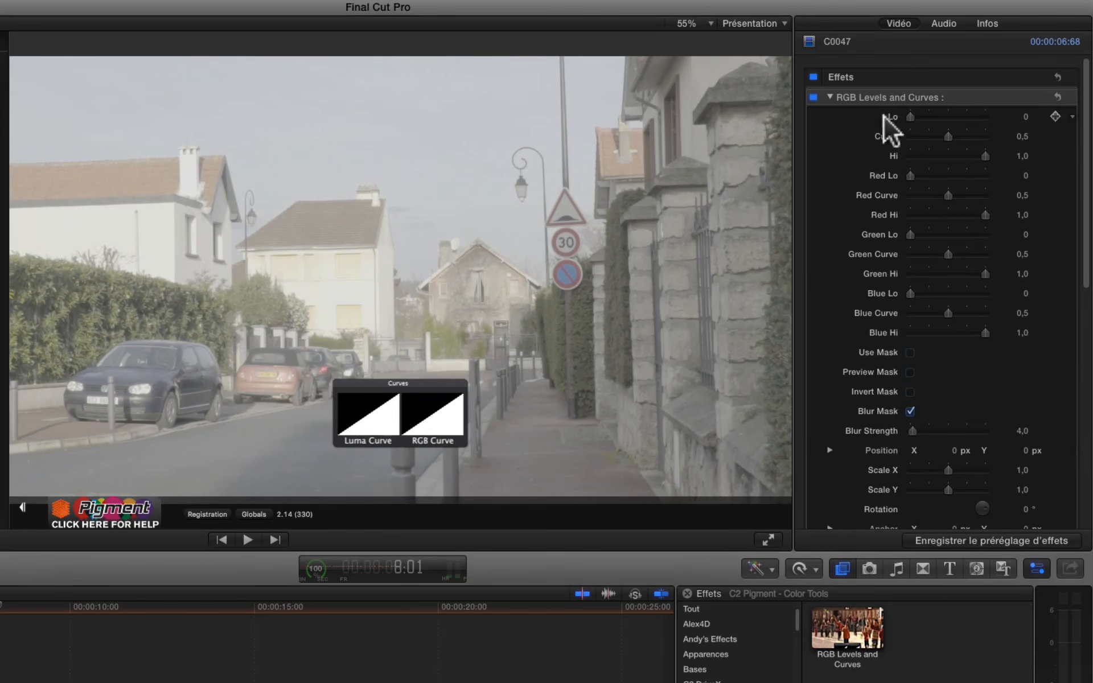
- In RGB Levels and Curves, set Curve to 0.2, Red Curve to 0.42, and Green Curve and Blue Curve to 0.45
left_click(948, 135)
left_click_drag(948, 134, 934, 138)
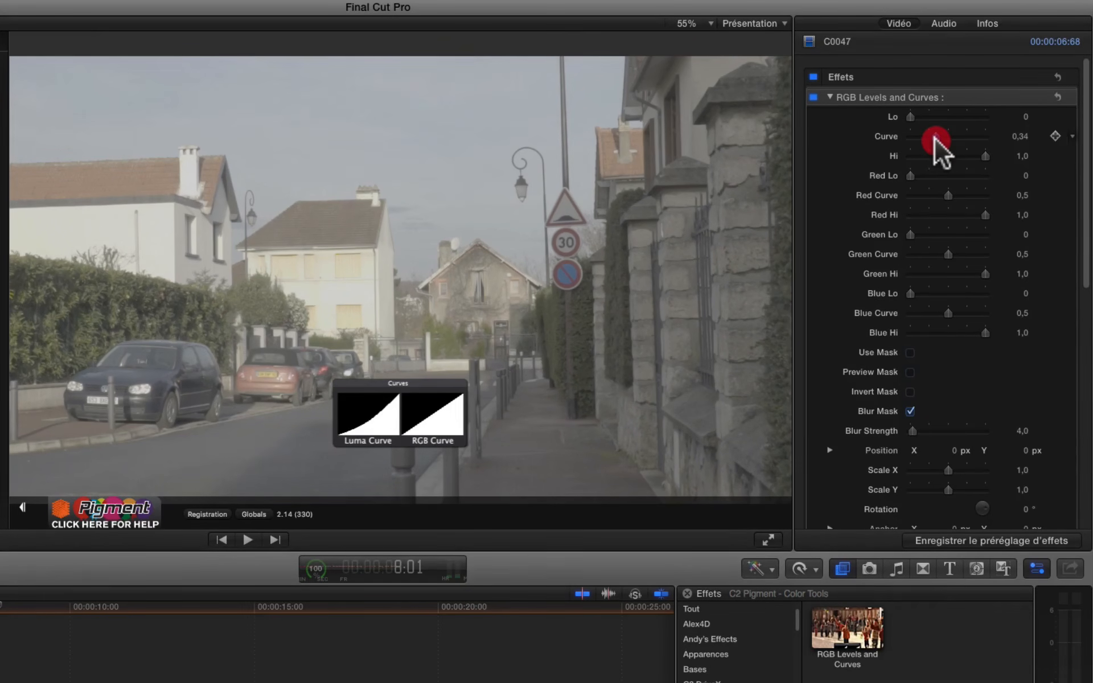
left_click_drag(934, 139, 924, 142)
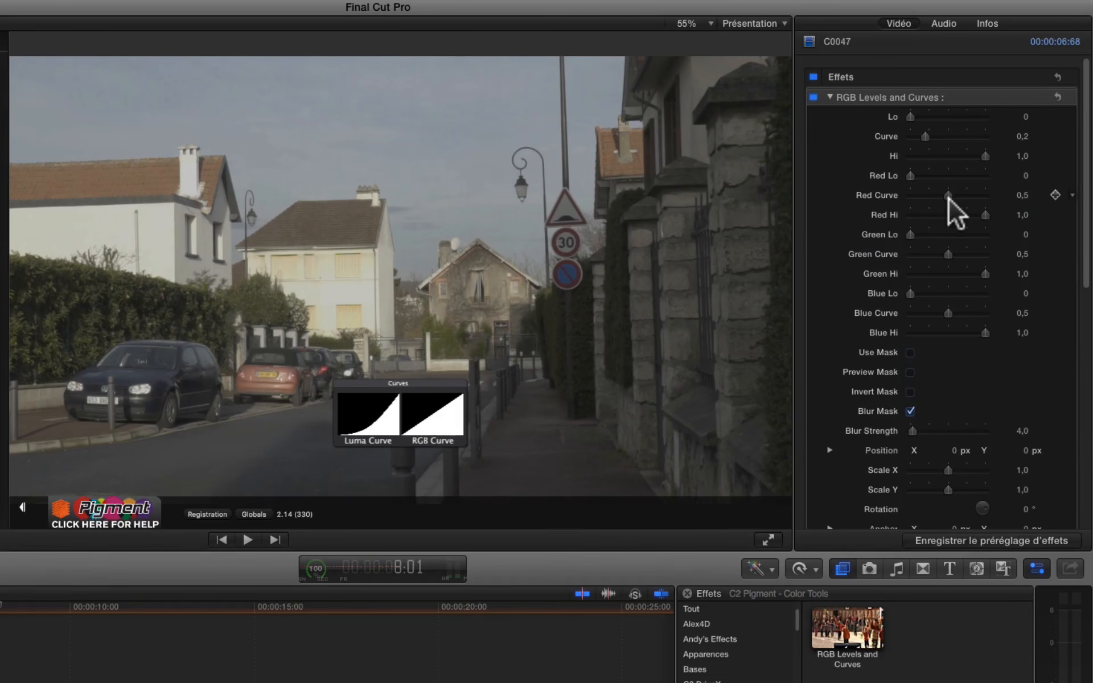
left_click_drag(948, 194, 941, 194)
left_click_drag(947, 251, 944, 251)
left_click_drag(945, 251, 945, 313)
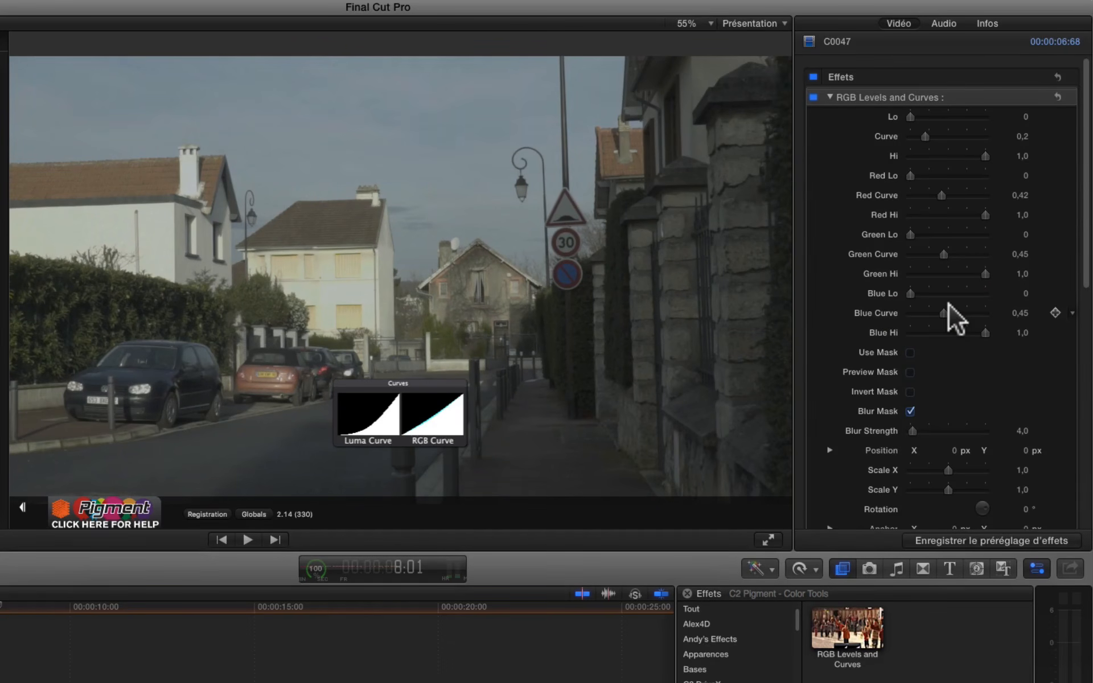
- Correct the first C0047 clip's exposure by slightly lowering the shadows, raising the midtones and setting the highlights to 35%
key("super+6")
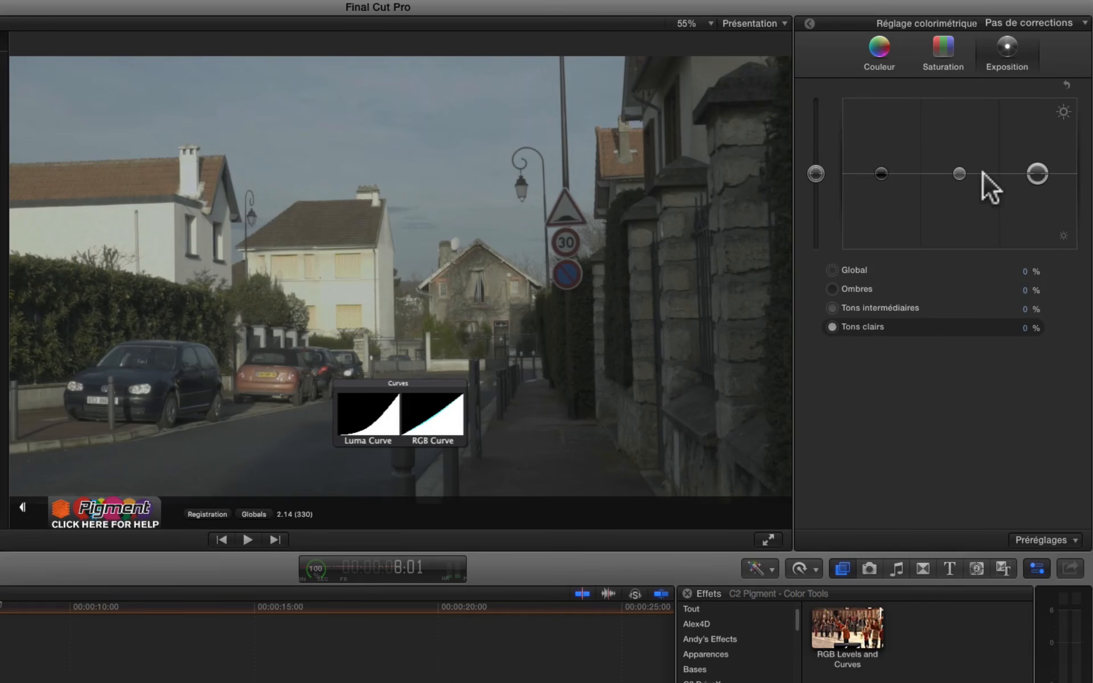
left_click_drag(889, 172, 882, 180)
left_click_drag(959, 171, 959, 156)
left_click_drag(1038, 172, 1039, 144)
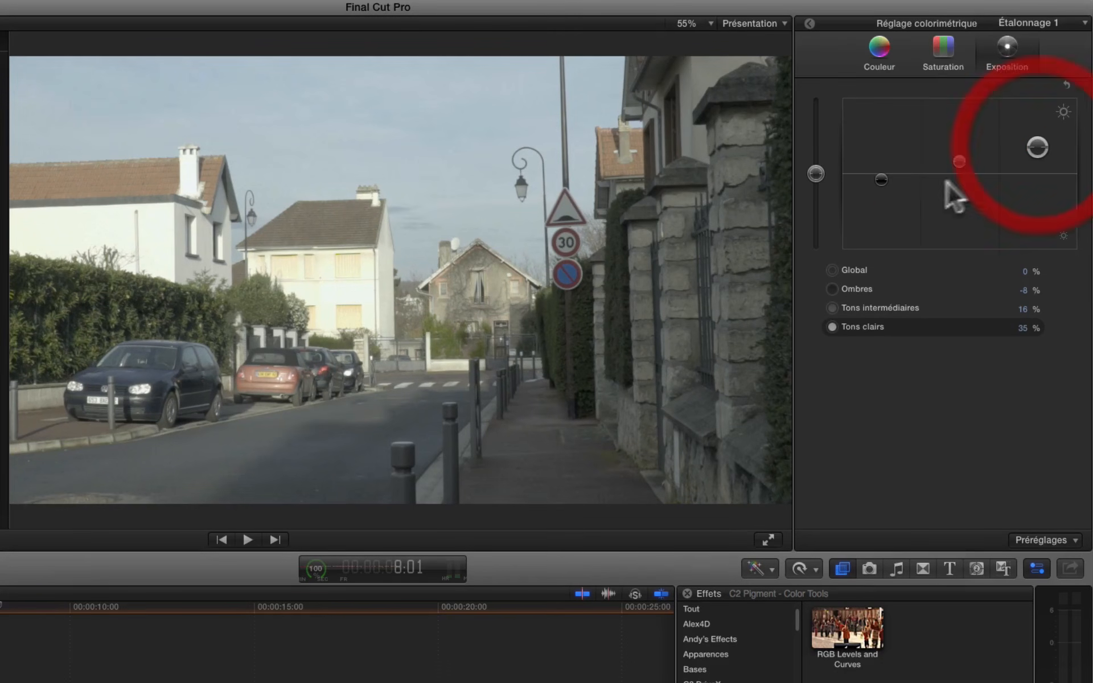
left_click_drag(877, 180, 879, 180)
left_click_drag(962, 161, 961, 164)
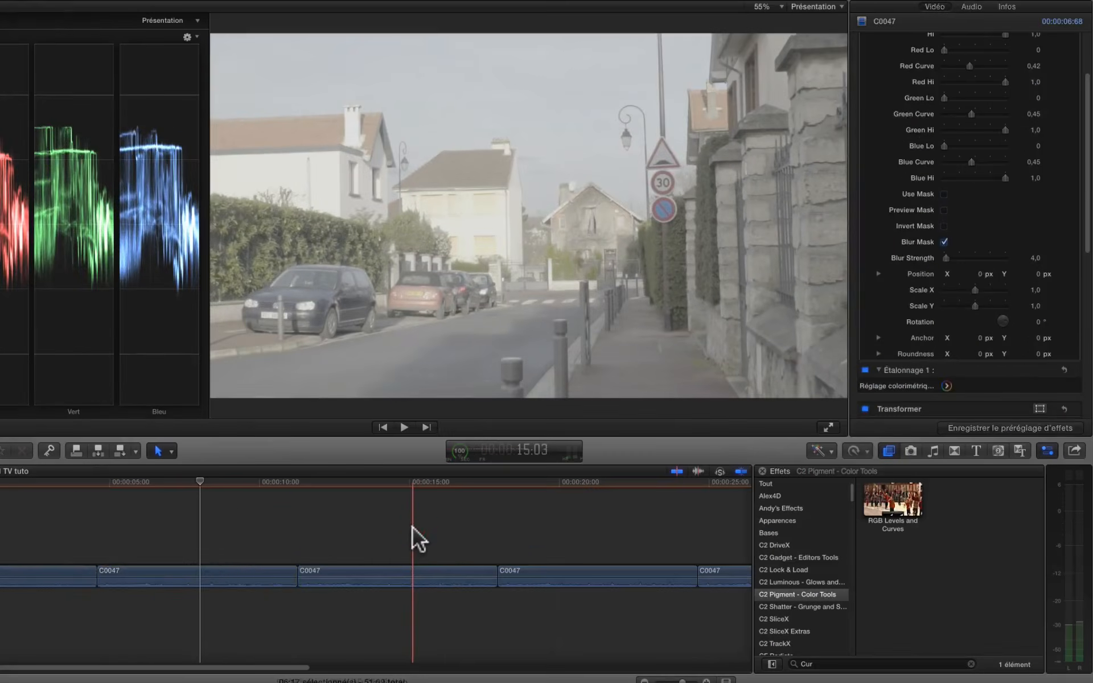
- Select the second C0047 clip at 15:03 and open the controls panel of its ColorFinale effect
left_click(412, 528)
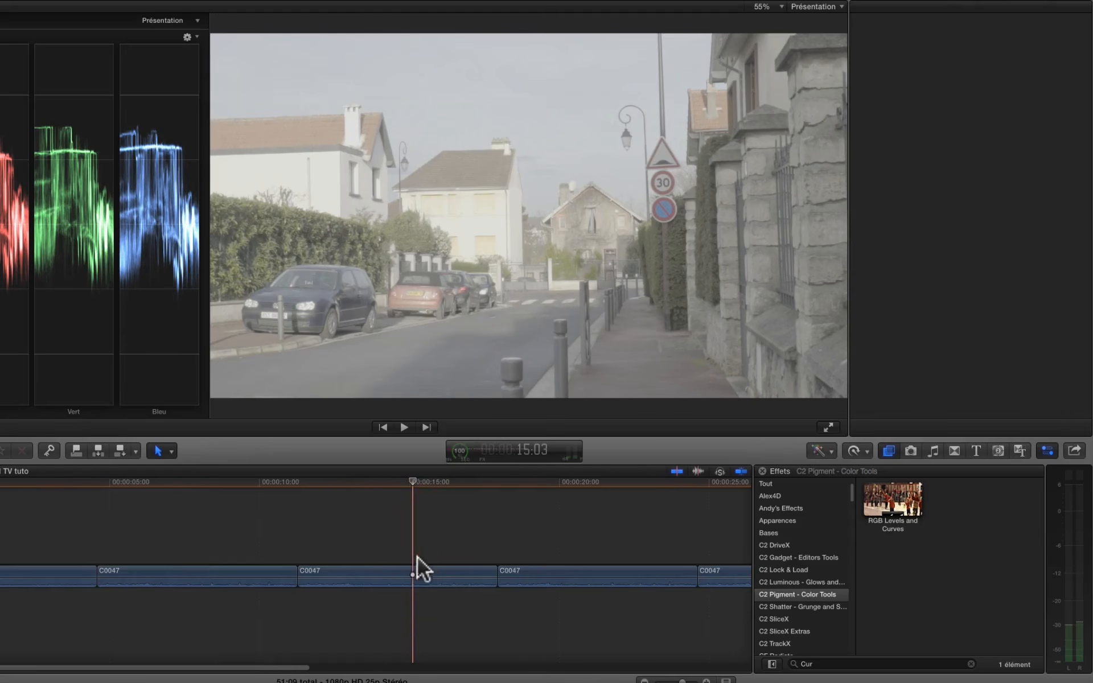
left_click(402, 572)
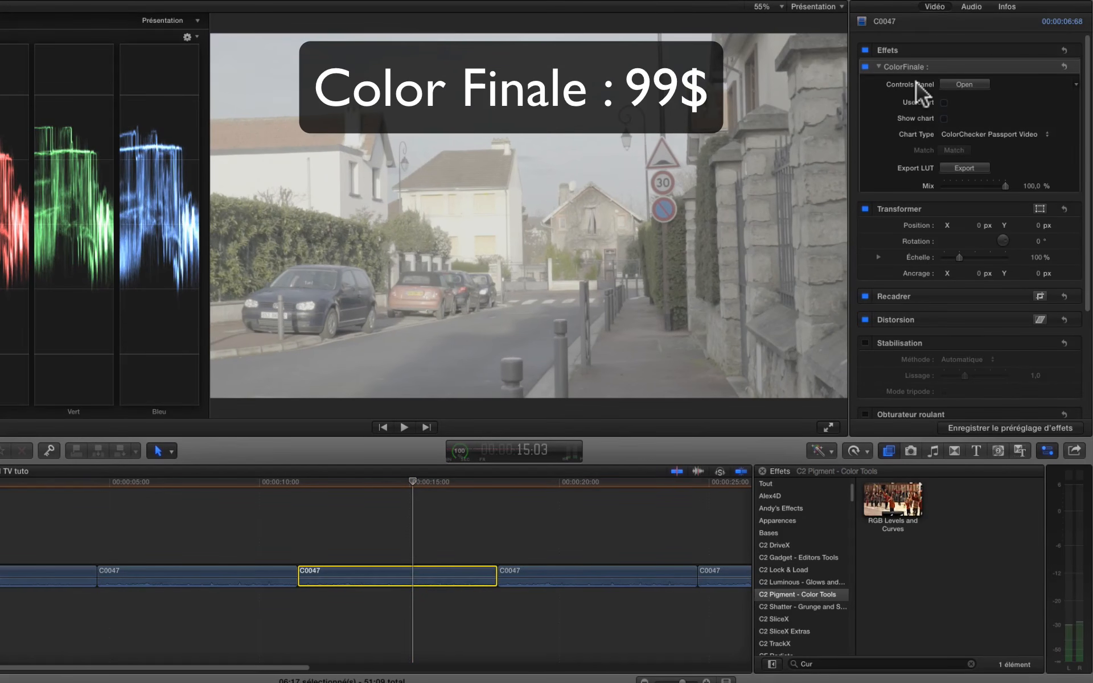
left_click(974, 83)
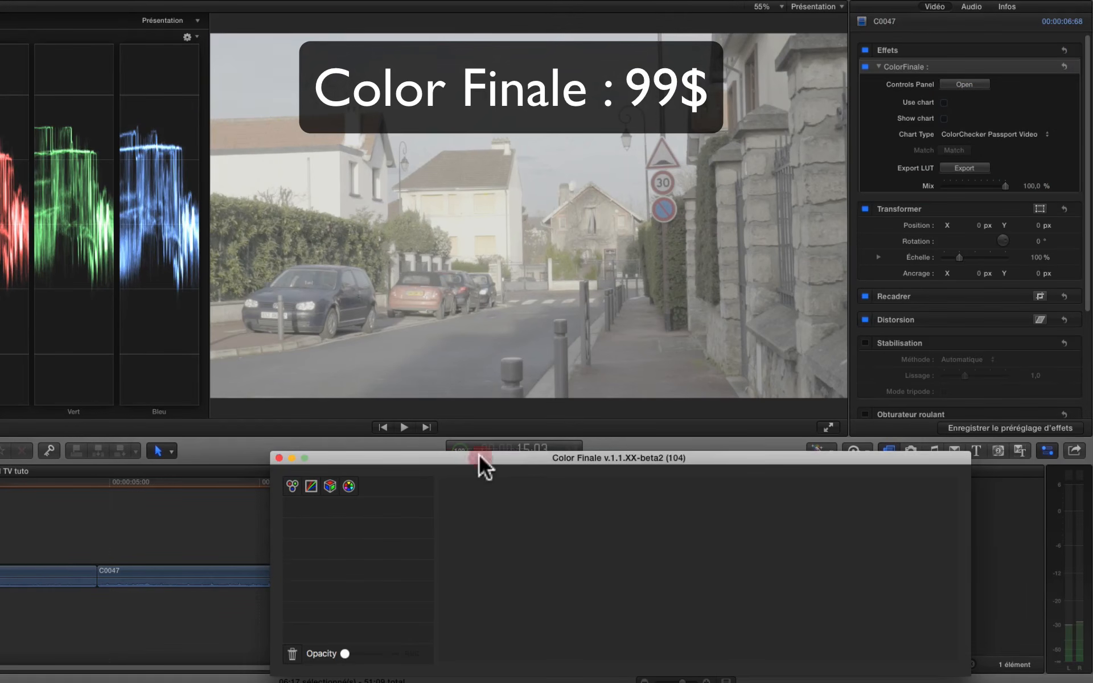
left_click_drag(481, 464, 535, 487)
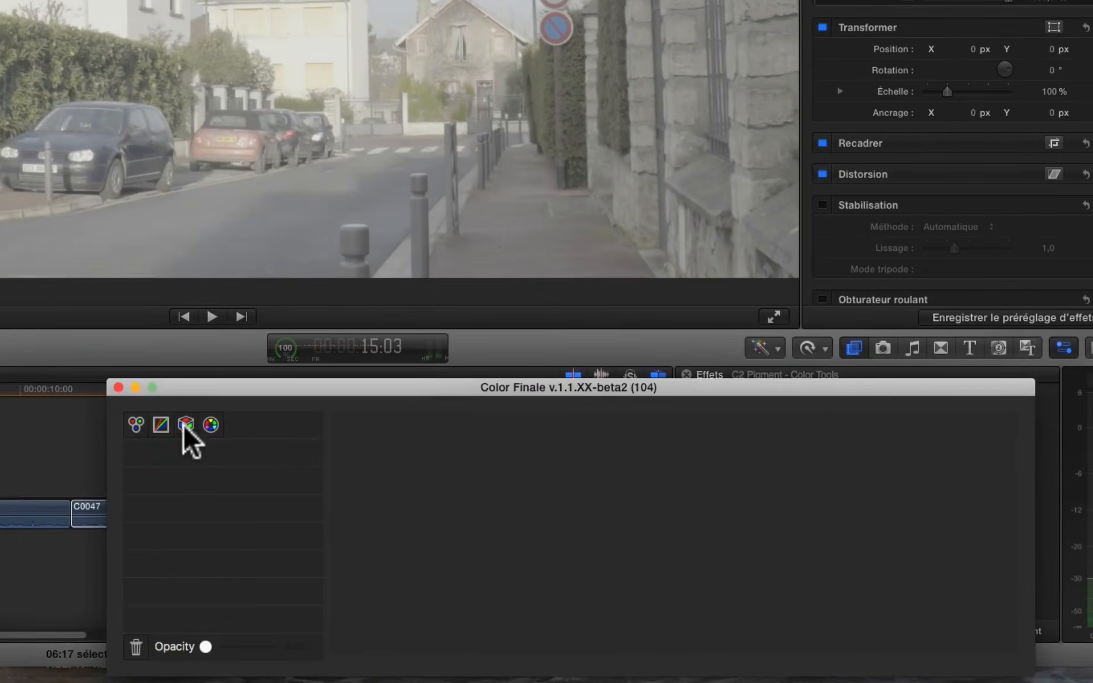
- Add a LUT Utility layer in Color Finale and apply Slog 3.cube from the Sony LUT group
left_click(186, 426)
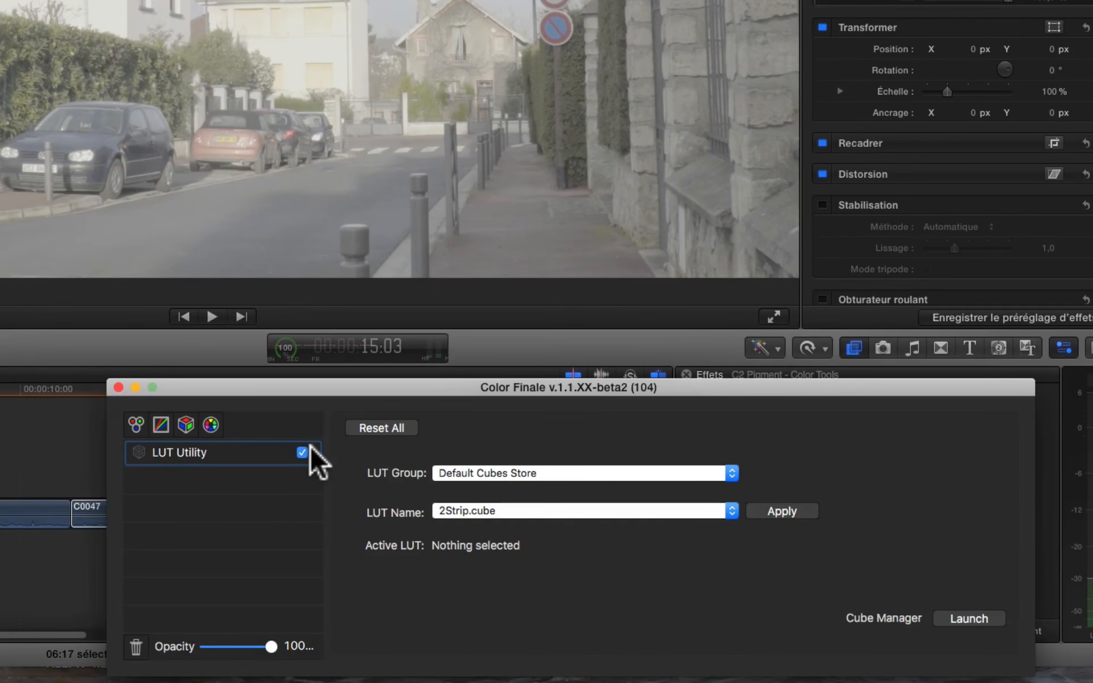
left_click(733, 474)
left_click(491, 577)
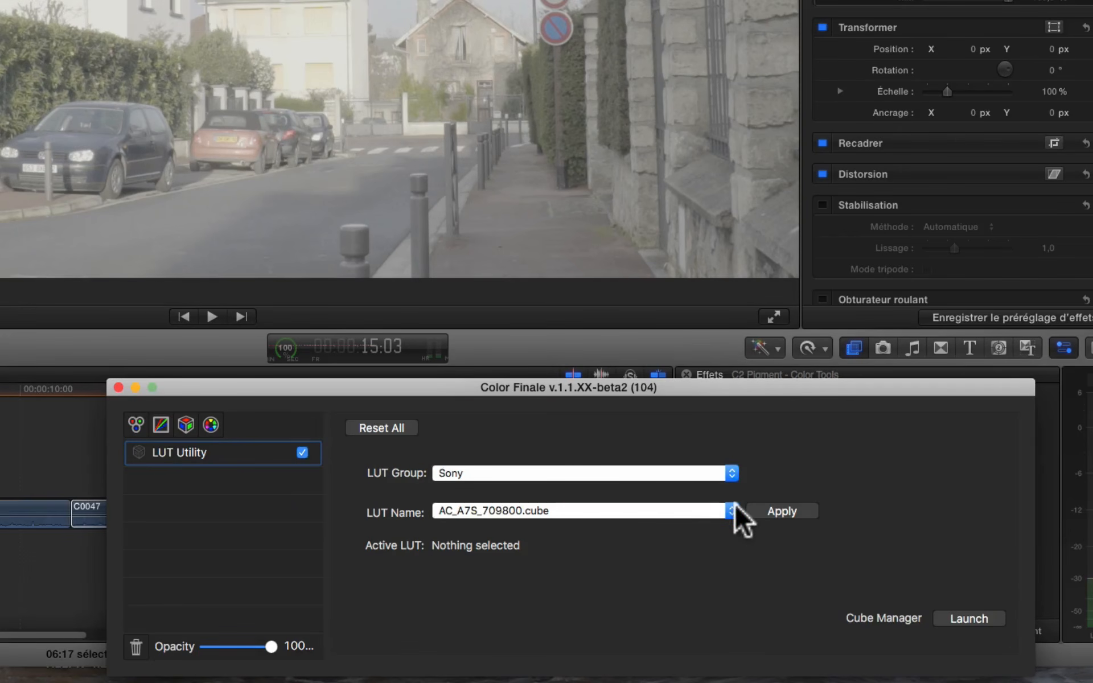
left_click(733, 509)
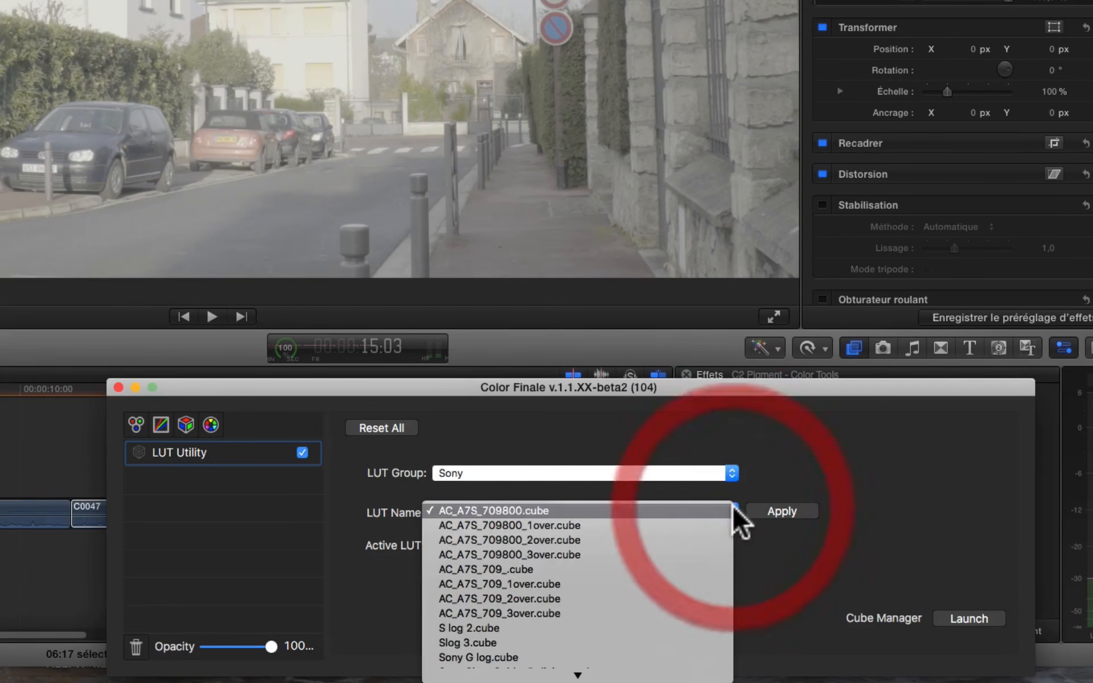
left_click(543, 642)
left_click(795, 508)
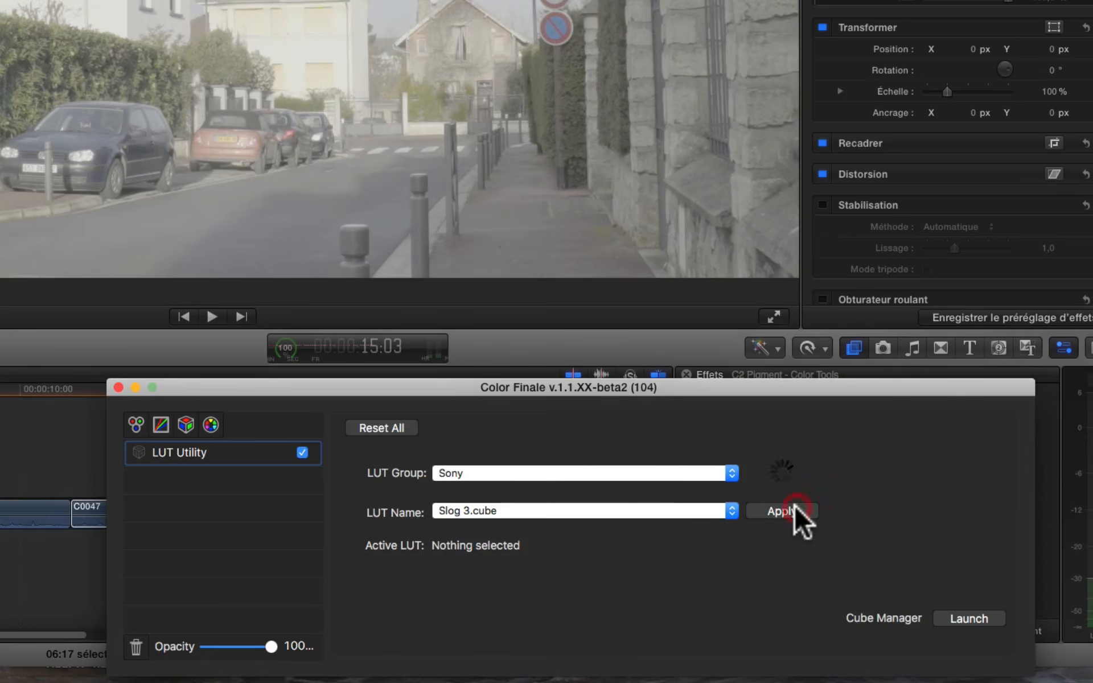
- Replace the LUT on the second C0047 clip with AC_A7S_709_3over.cube and apply it
left_click(732, 511)
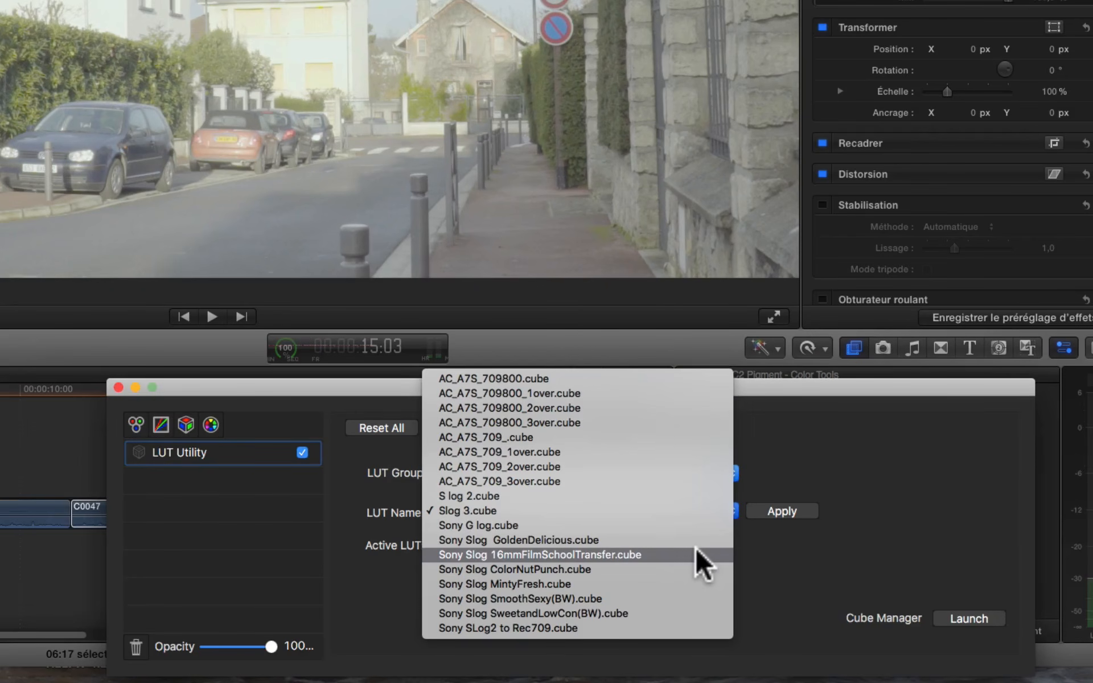
left_click(559, 481)
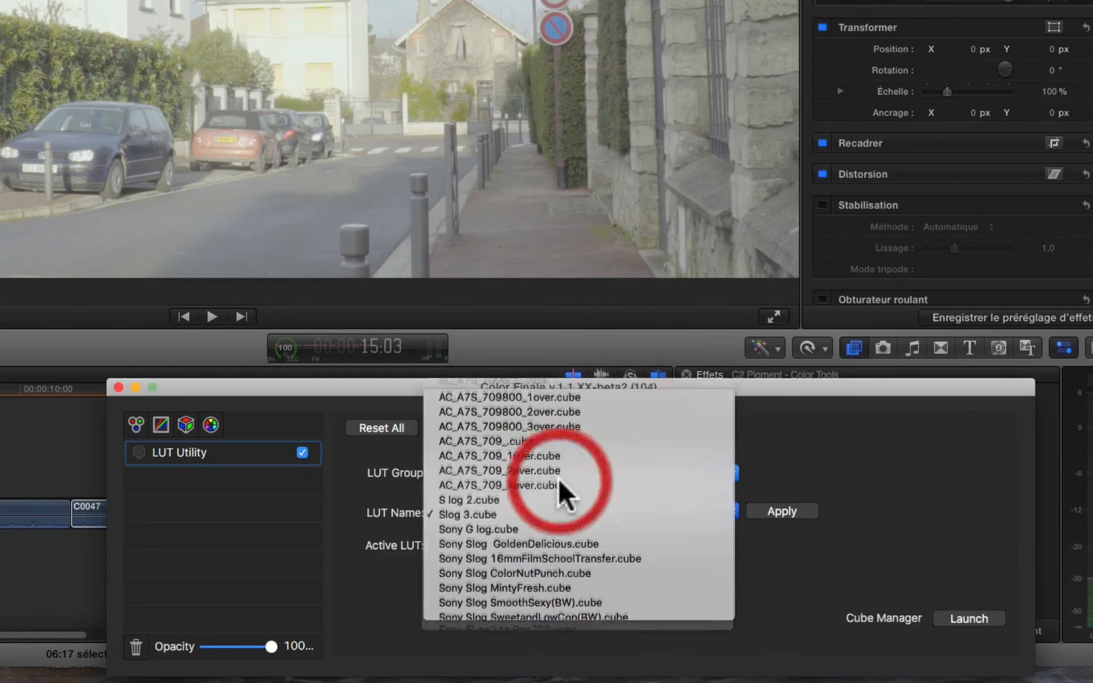
left_click(798, 516)
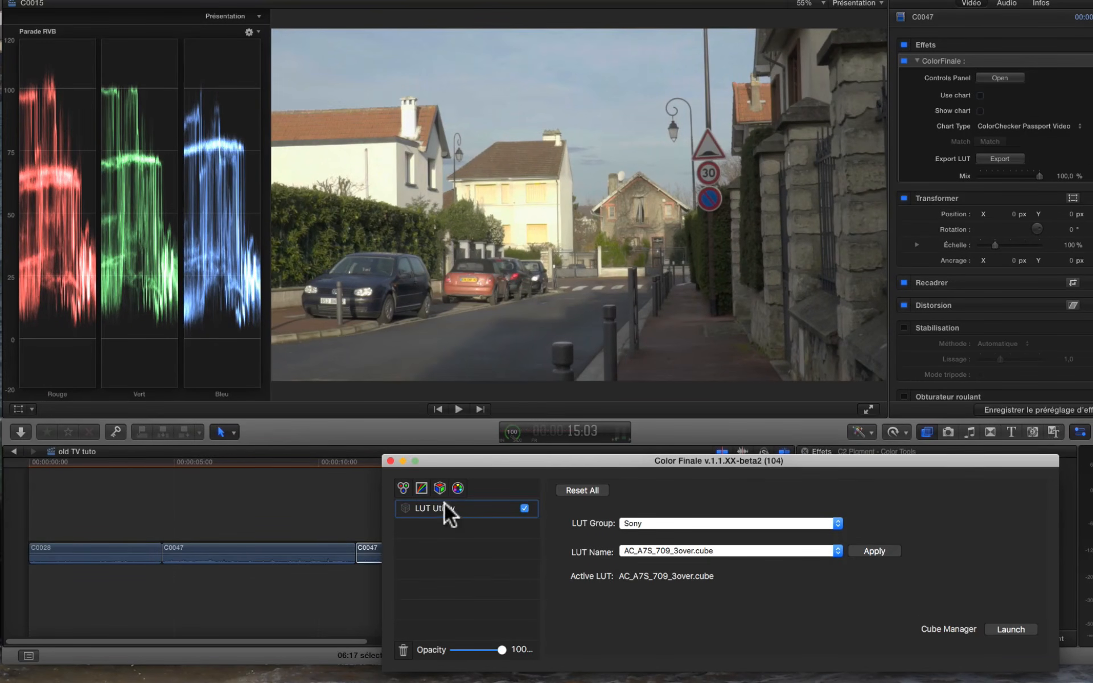
- Add a Color Wheels layer, set Lift to -0.044 and Gain to 0.967, and raise Gamma slightly
left_click(404, 488)
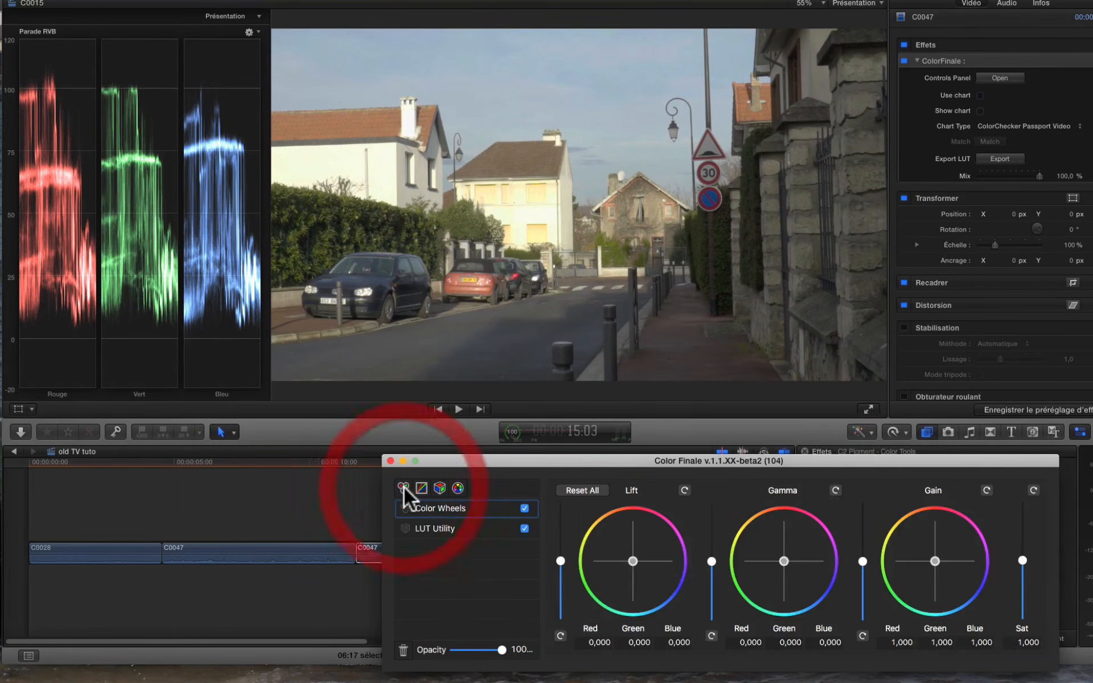
left_click_drag(558, 558, 558, 561)
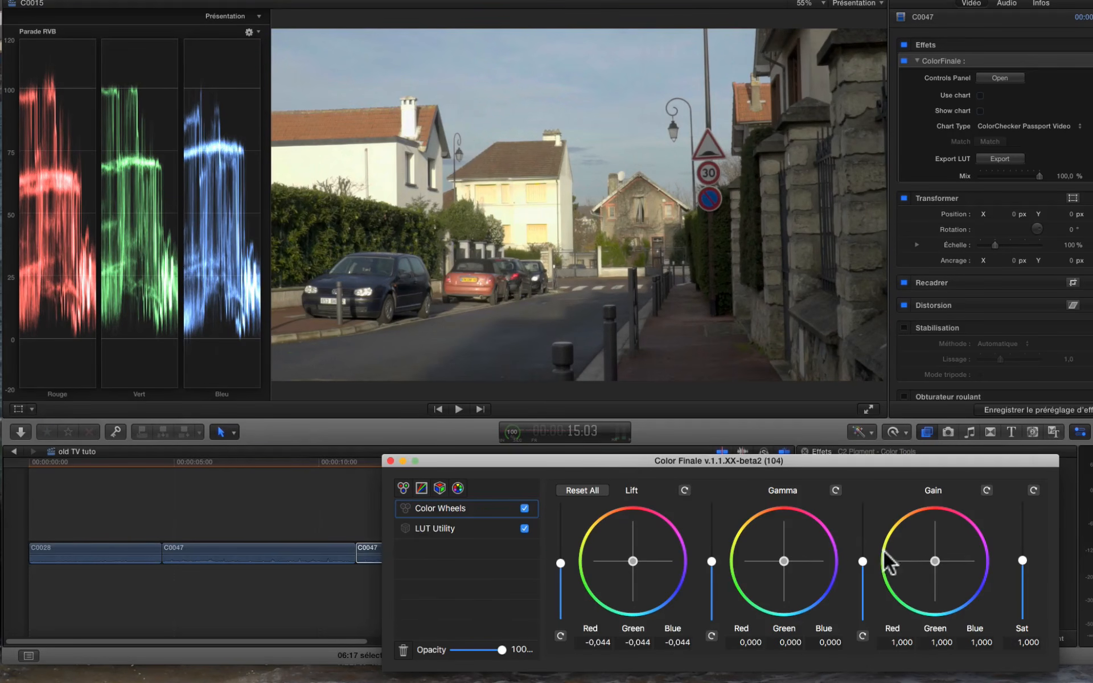
left_click_drag(862, 558, 862, 560)
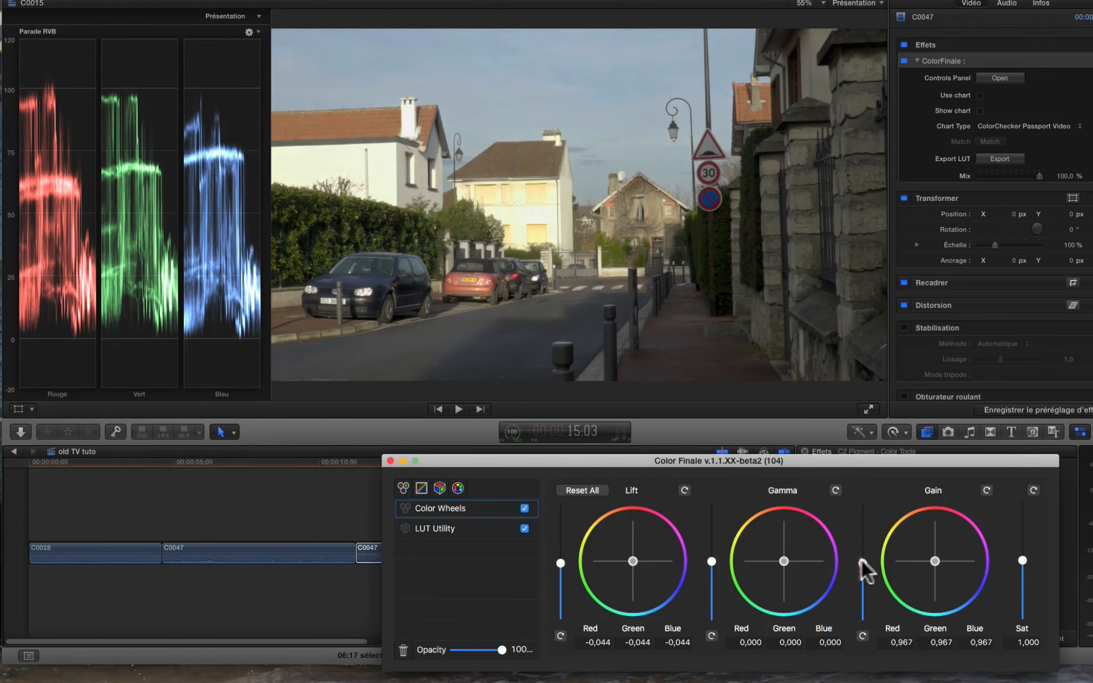
left_click_drag(709, 558, 711, 557)
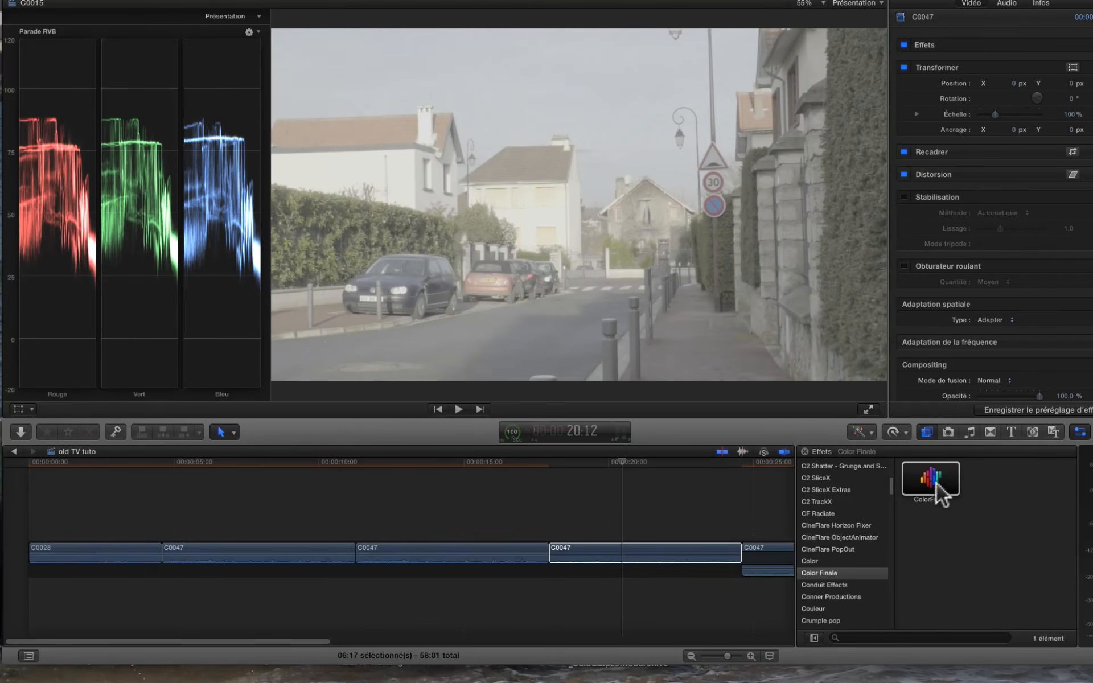
- Apply the ColorFinale effect to the third C0047 clip at 20:12 and add a Curves layer in its controls panel
left_click_drag(937, 485, 624, 552)
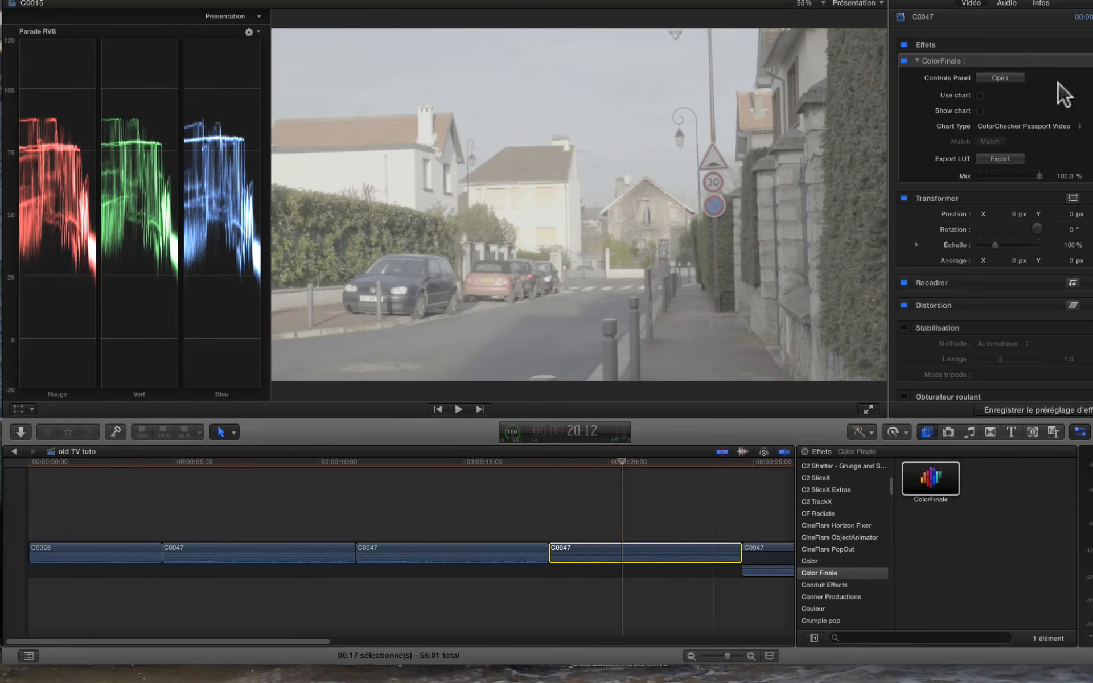
left_click(992, 78)
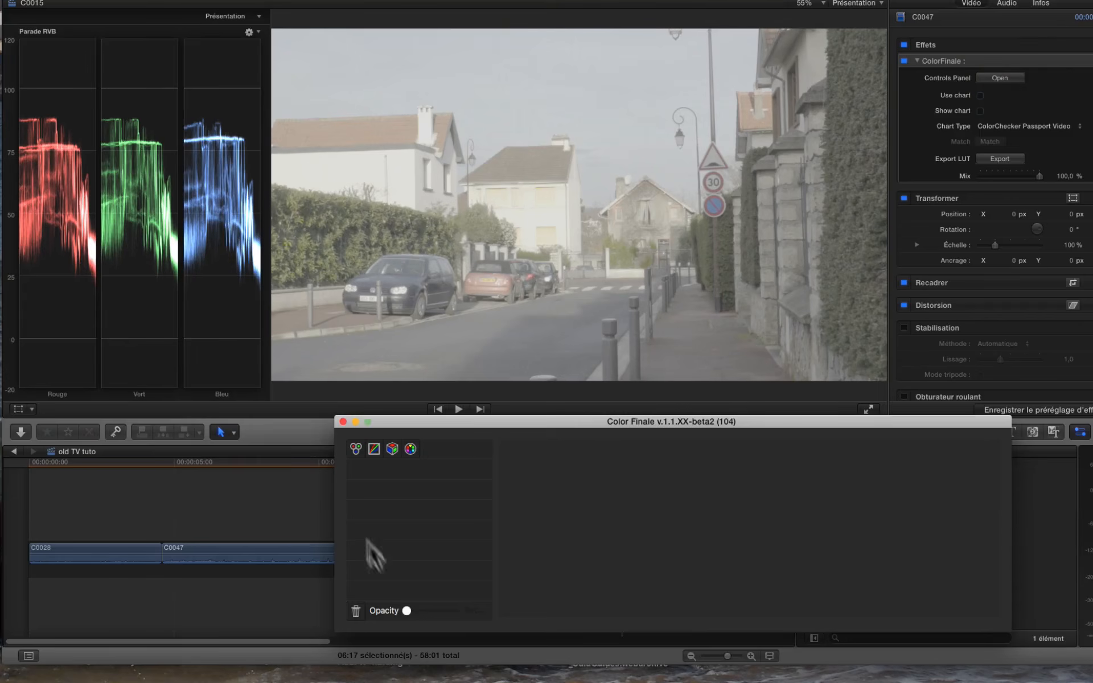
left_click(374, 448)
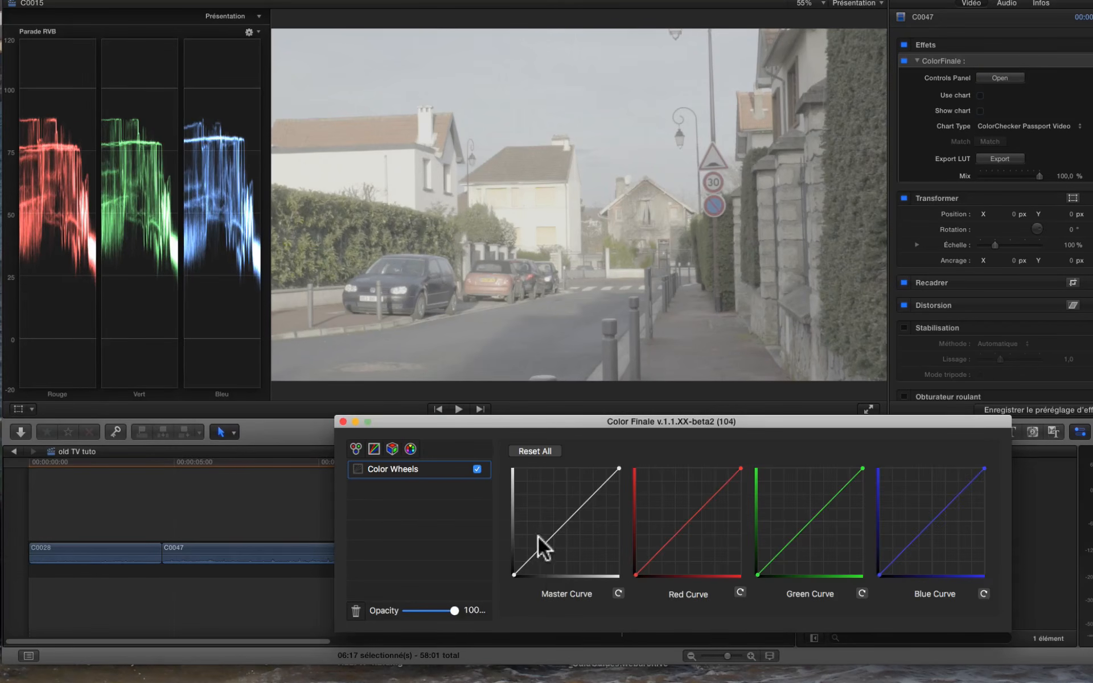
- Shape the Master Curve into an S by pulling down the shadows and lifting the upper midtones and highlights
left_click_drag(525, 563, 573, 506)
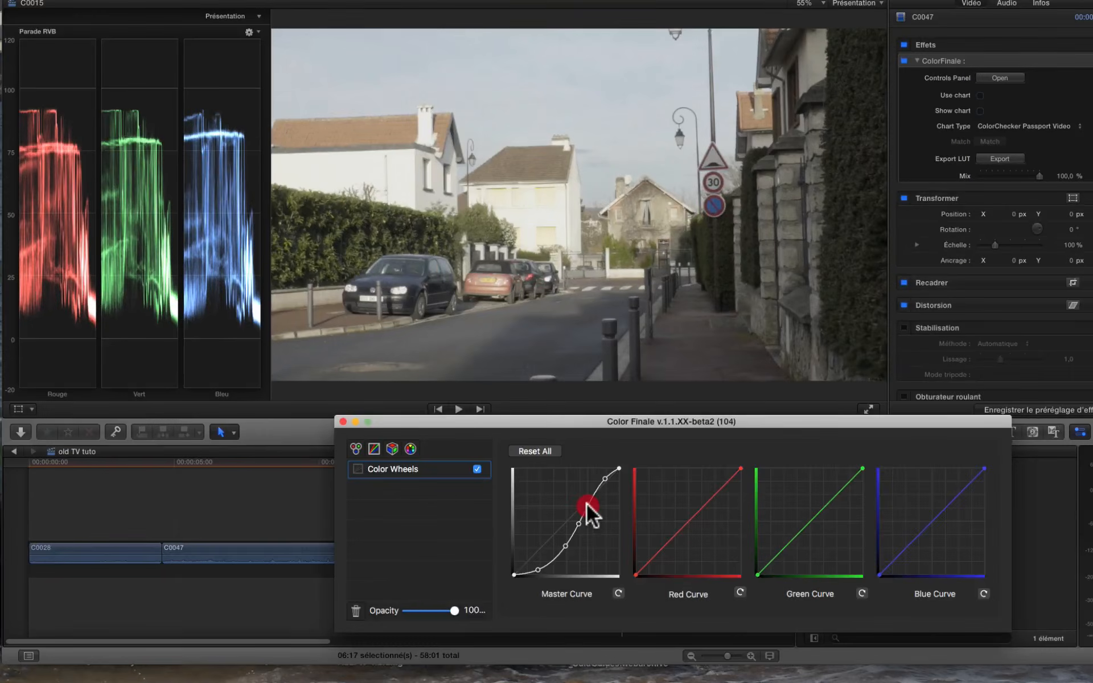
left_click(586, 503)
left_click_drag(603, 477, 601, 477)
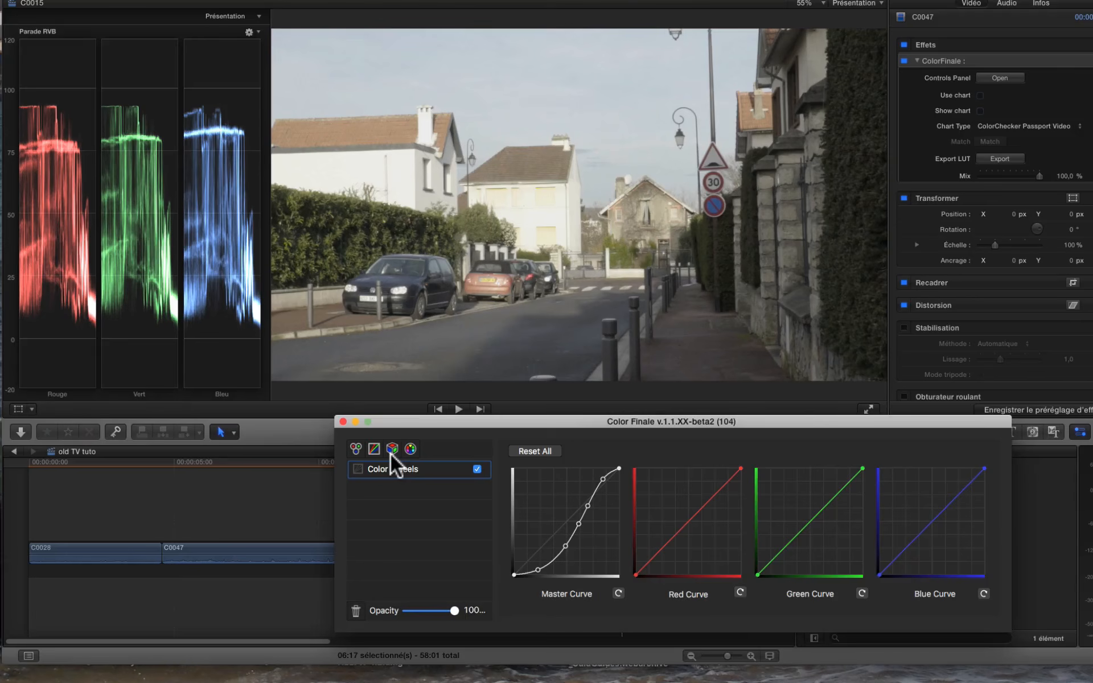
- Add a Color Wheels layer with Lift at -0.066, Gamma at -0.120 and Gain at 1.022, and close Color Finale
left_click(354, 448)
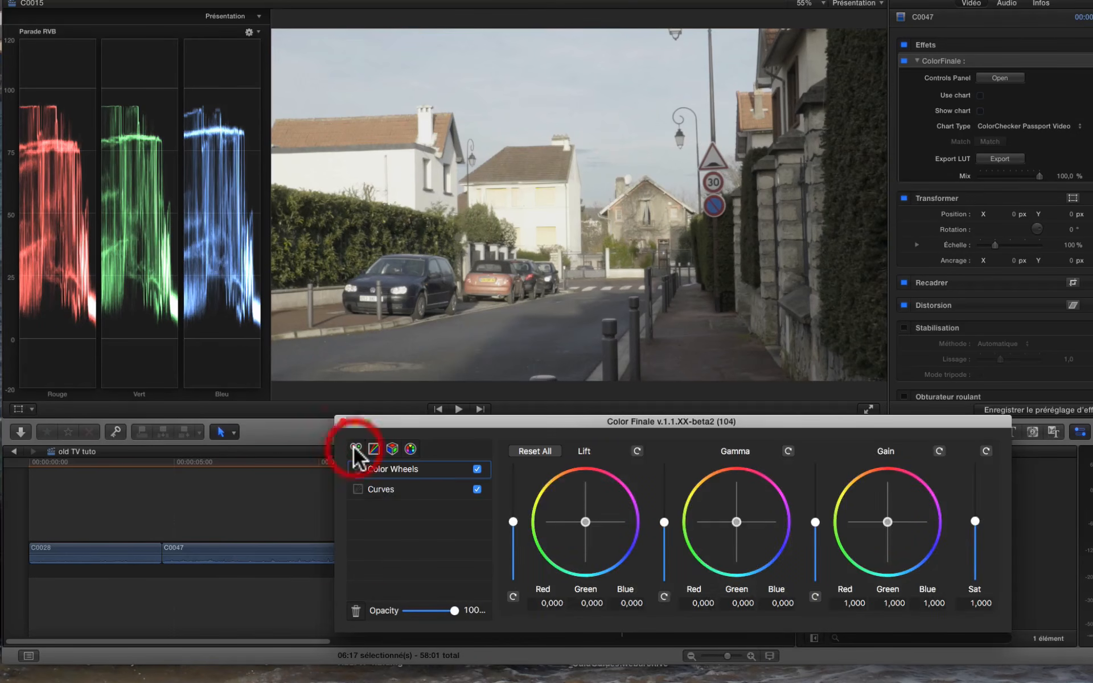
left_click_drag(512, 520, 515, 525)
left_click_drag(658, 521, 661, 521)
left_click_drag(812, 516, 813, 516)
left_click_drag(661, 522, 661, 526)
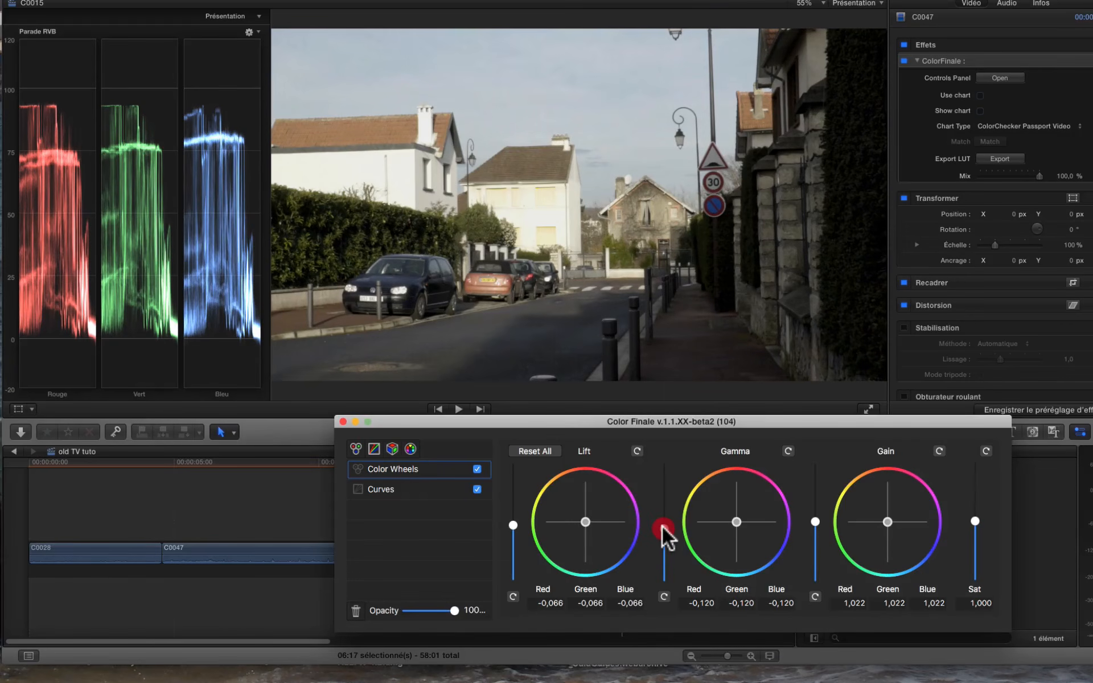
left_click(311, 427)
left_click(344, 422)
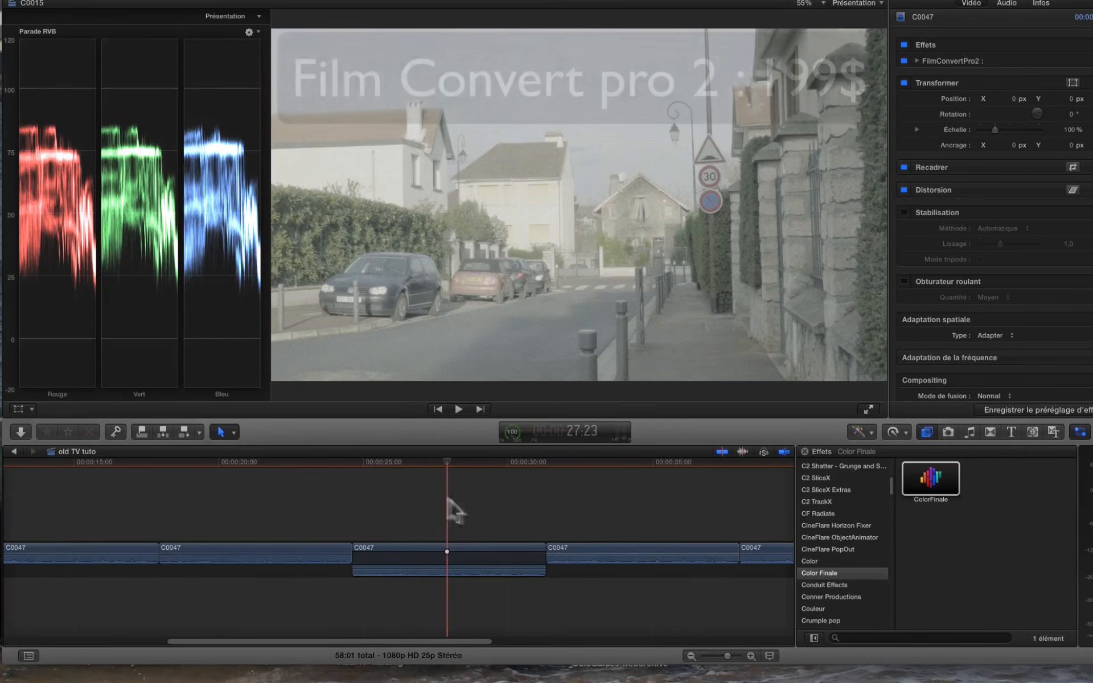
- Show FilmConvertPro2 in the Film Emulation effects and set its Grain to 13 on the C0047 clip at 27:23
scroll(854, 567, "down", 2)
scroll(852, 569, "down", 4)
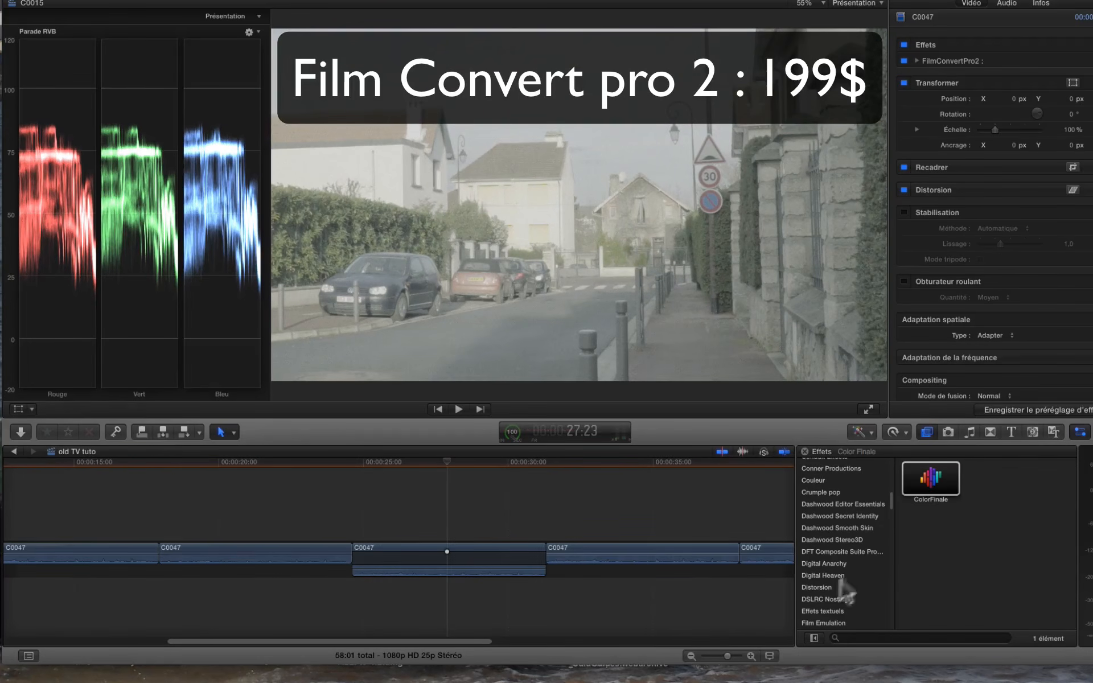
scroll(815, 607, "down", 1)
left_click(816, 608)
left_click(942, 484)
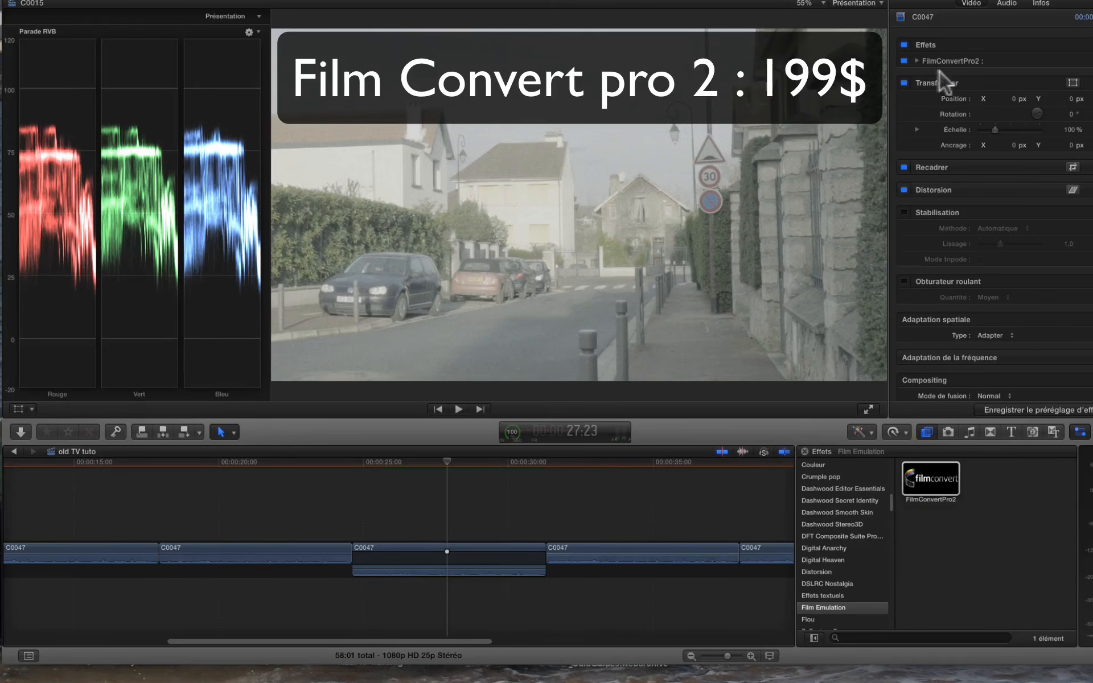
left_click(917, 61)
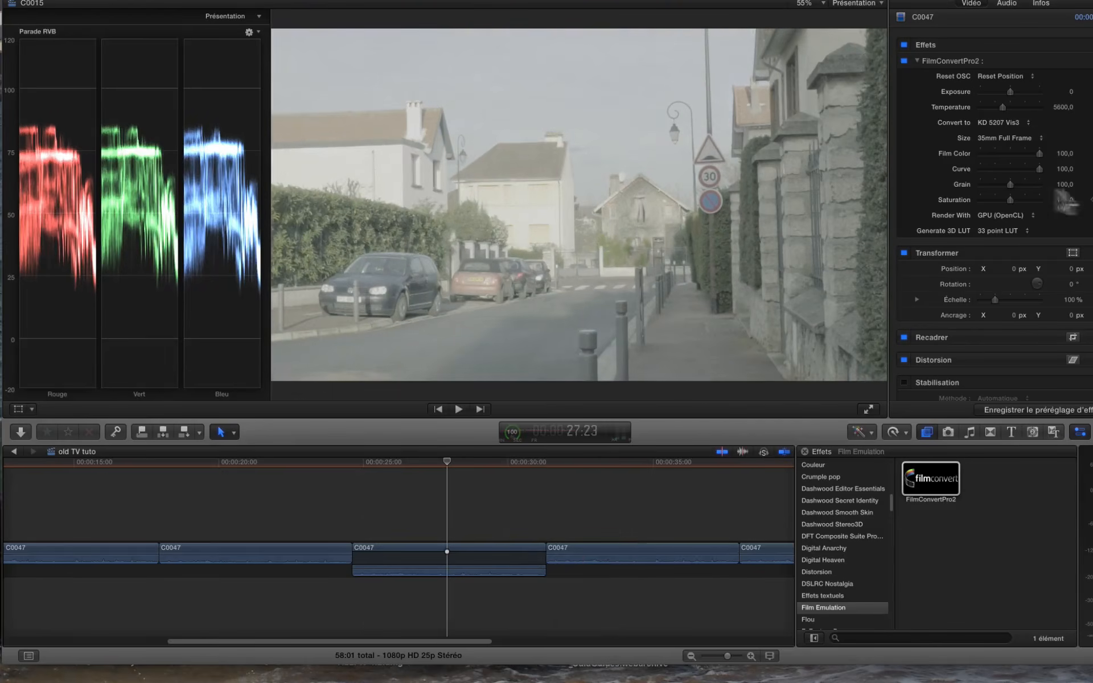
left_click_drag(1009, 182, 944, 183)
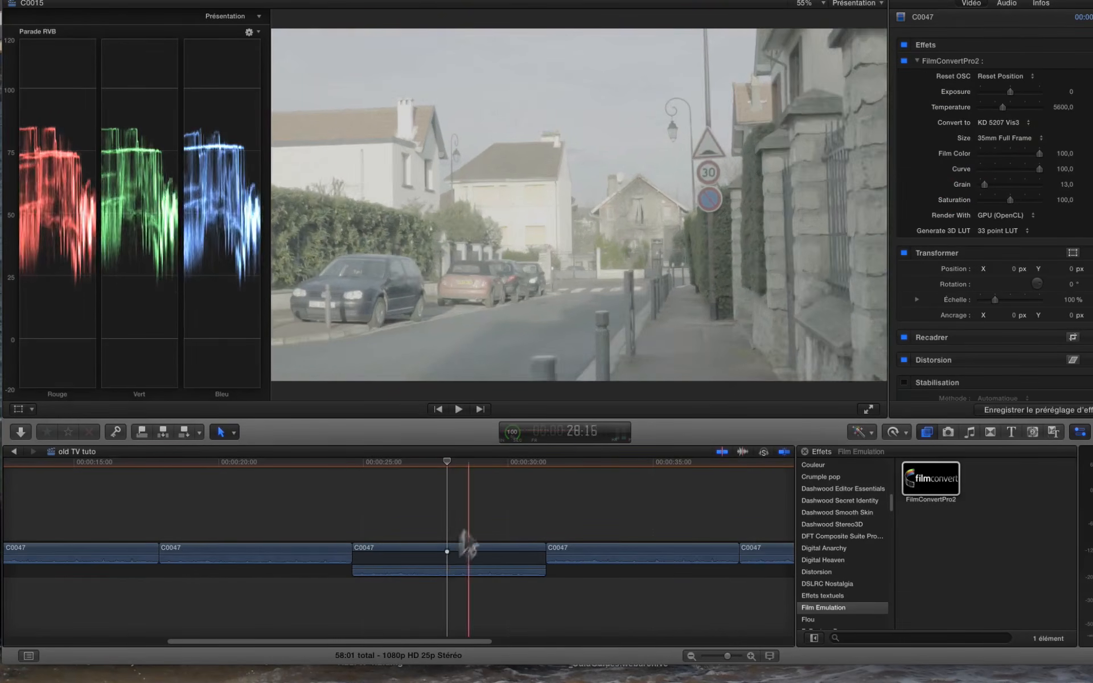
- Display FilmConvertPro2's on-screen controls for the C0047 clip at 27:23 and set the manufacturer to Sony and the camera to A7s mk2
left_click(451, 554)
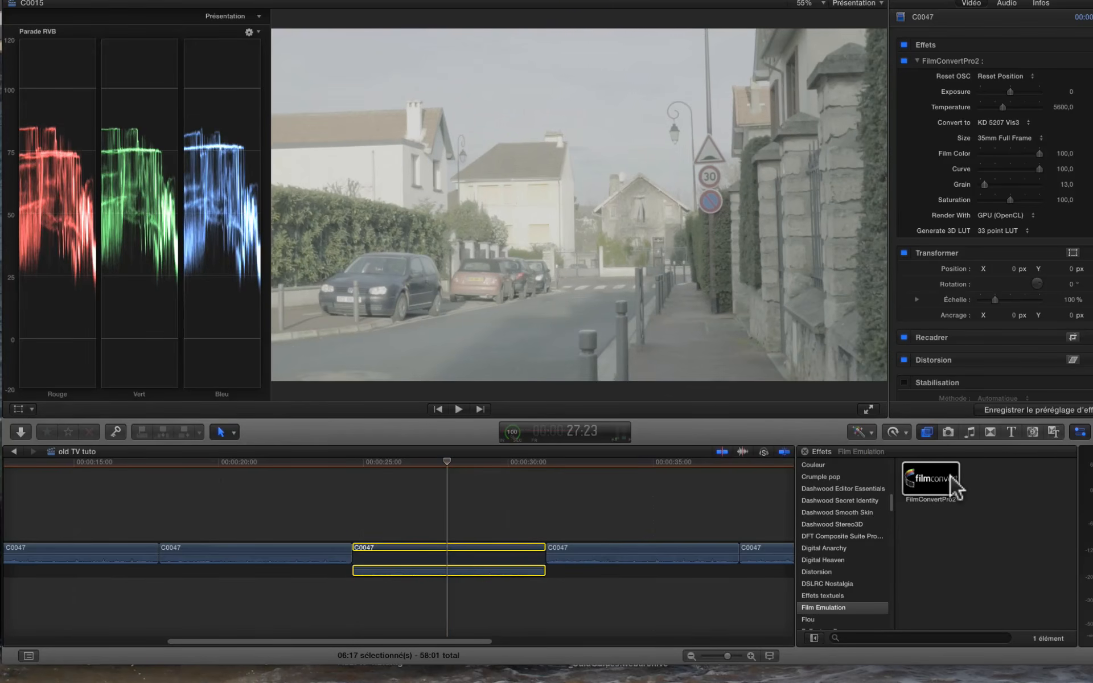
left_click(951, 59)
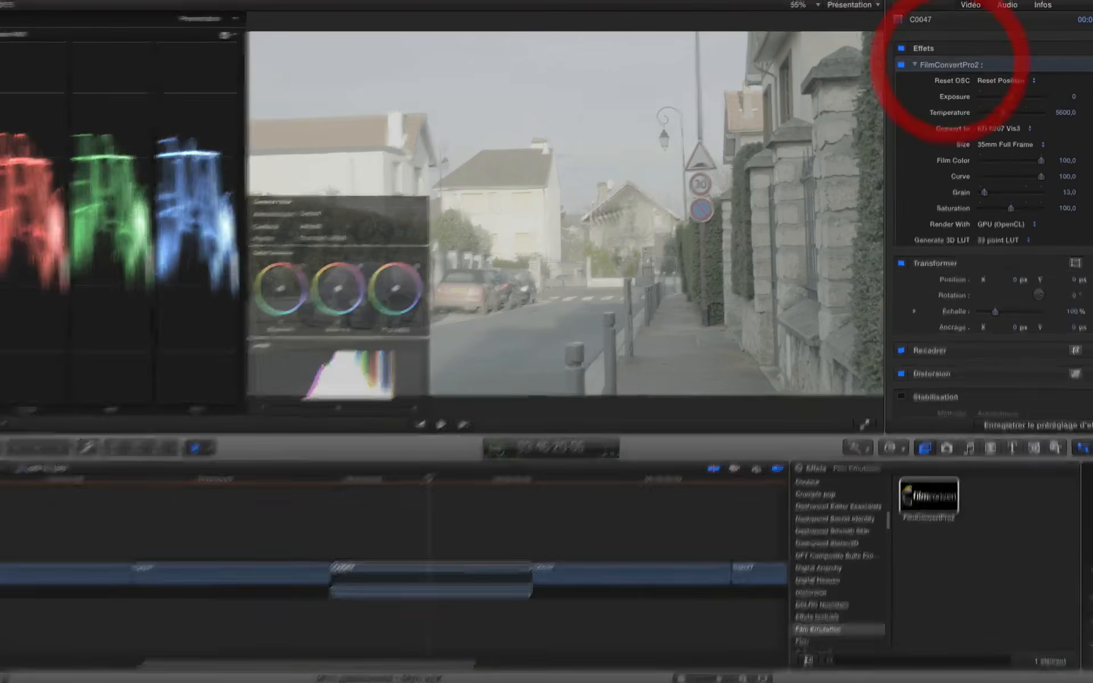
left_click(105, 304)
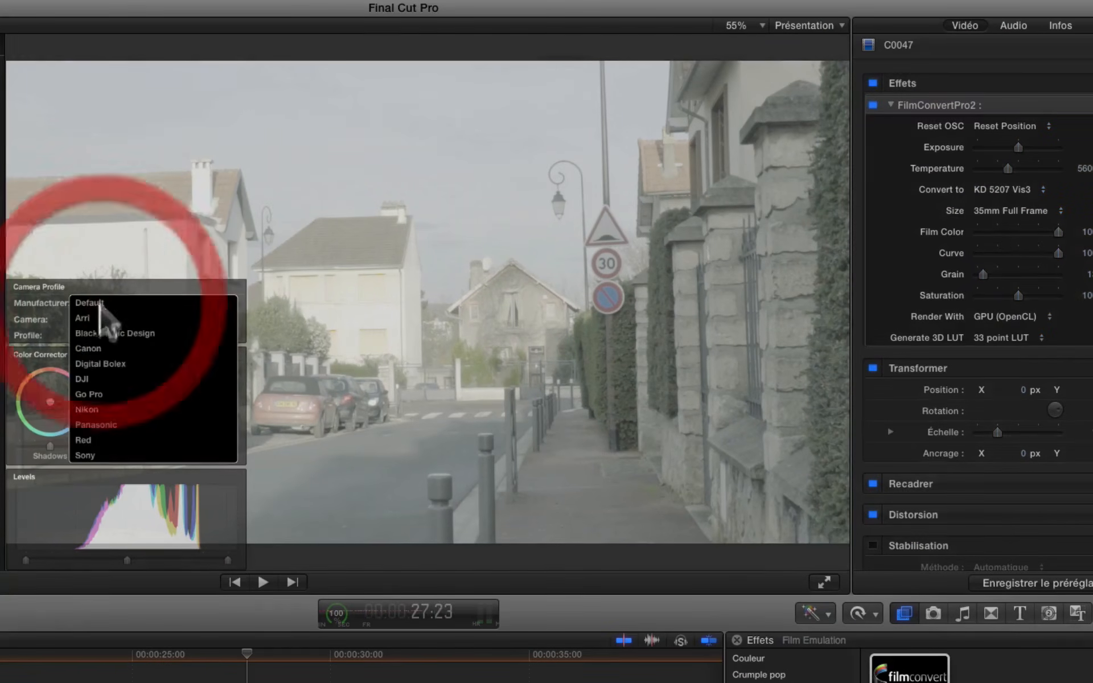
left_click(86, 455)
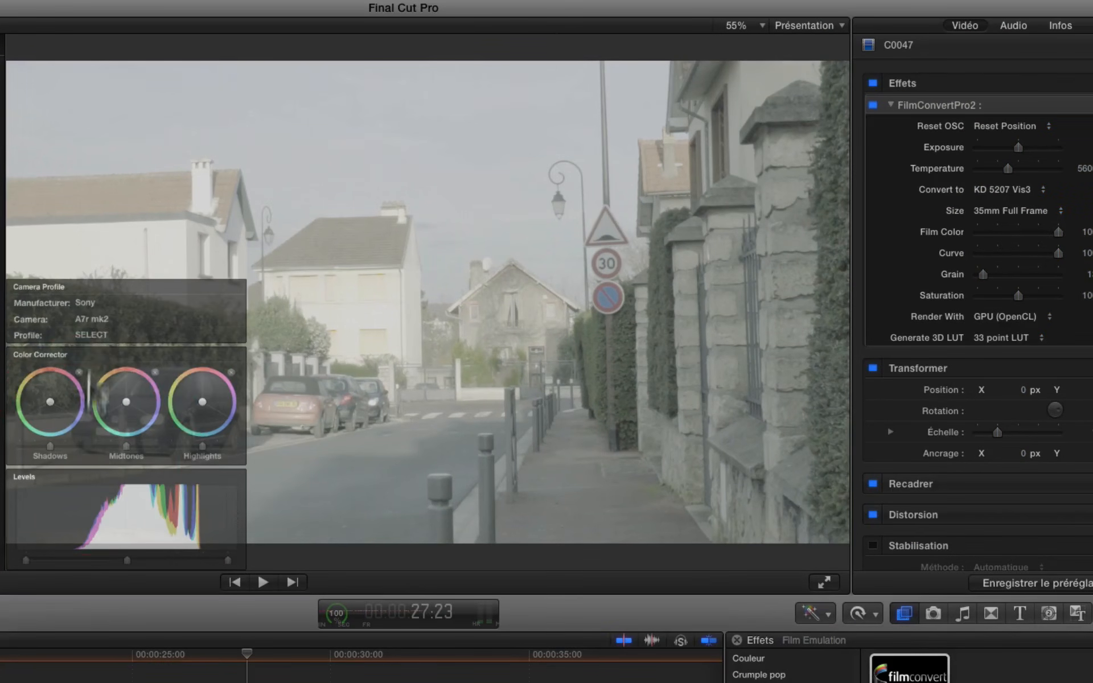
left_click(94, 319)
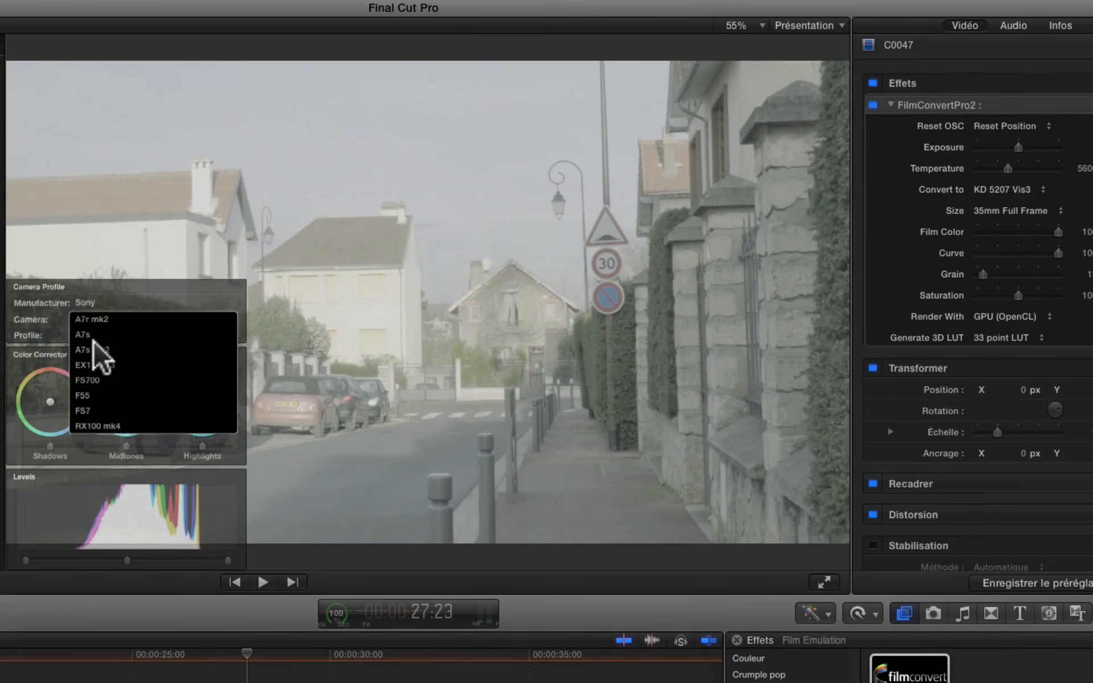
left_click(85, 349)
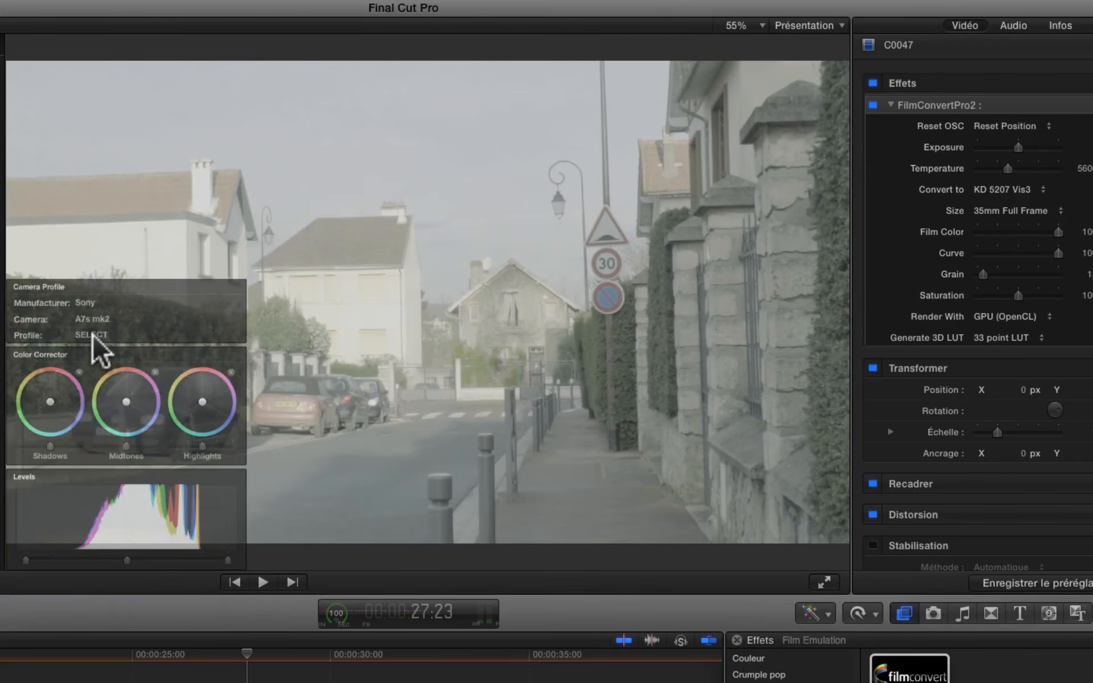
- Try the SLog3 Pro profile and set the camera profile to SLog3 SGamut3 exp+2 instead
left_click(94, 335)
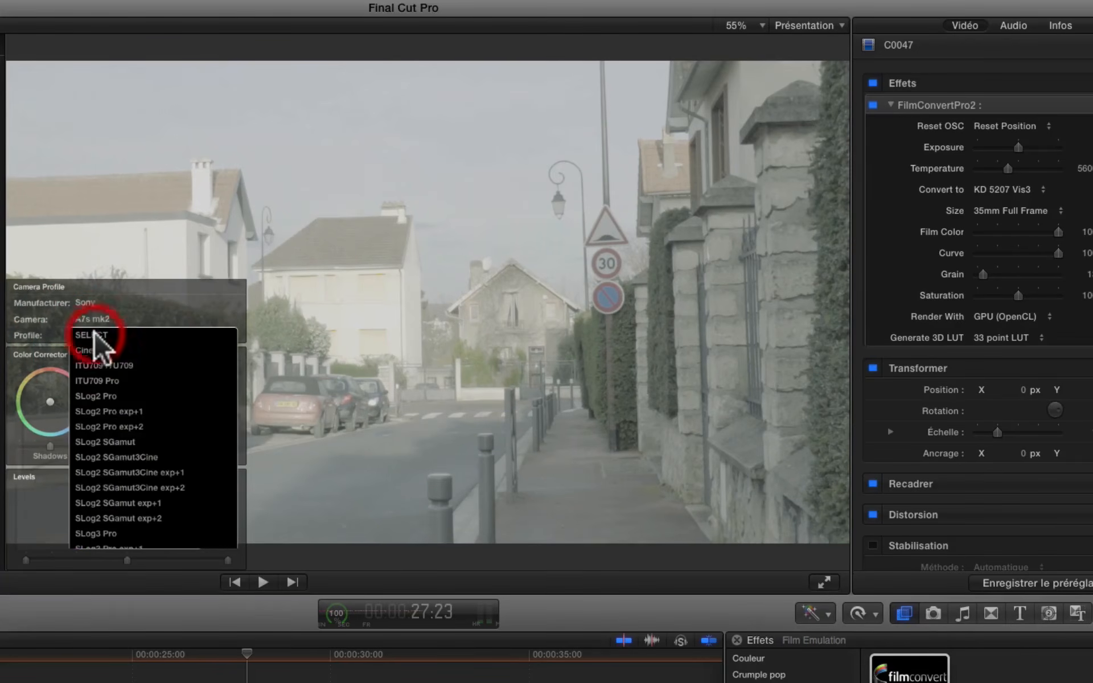
left_click(101, 532)
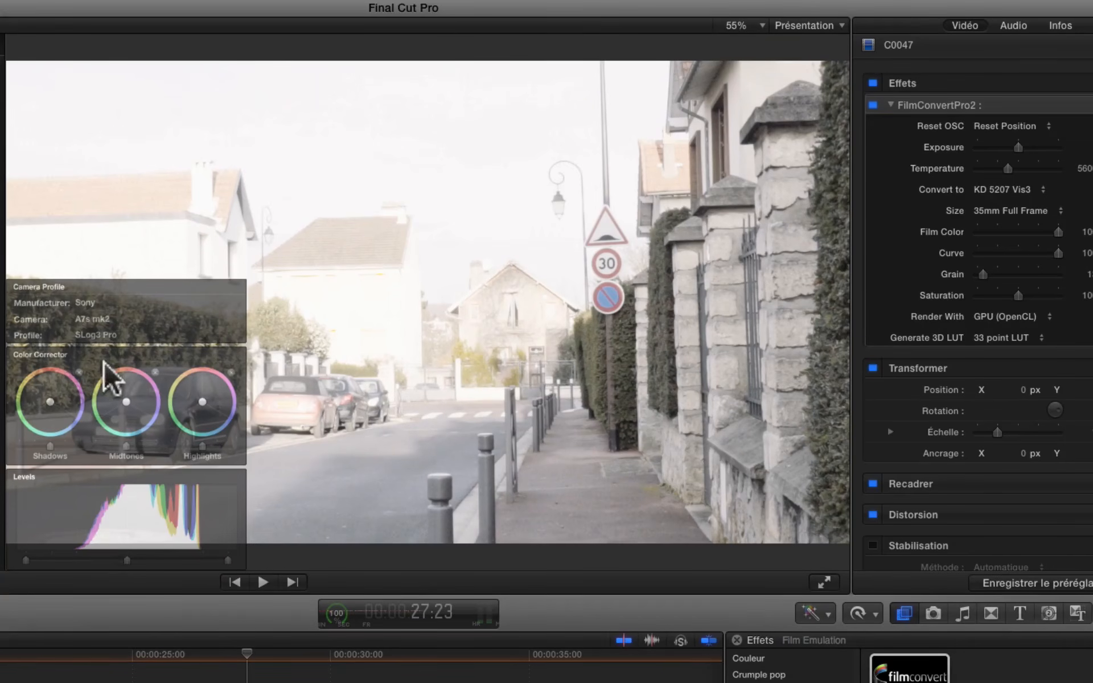
left_click(101, 336)
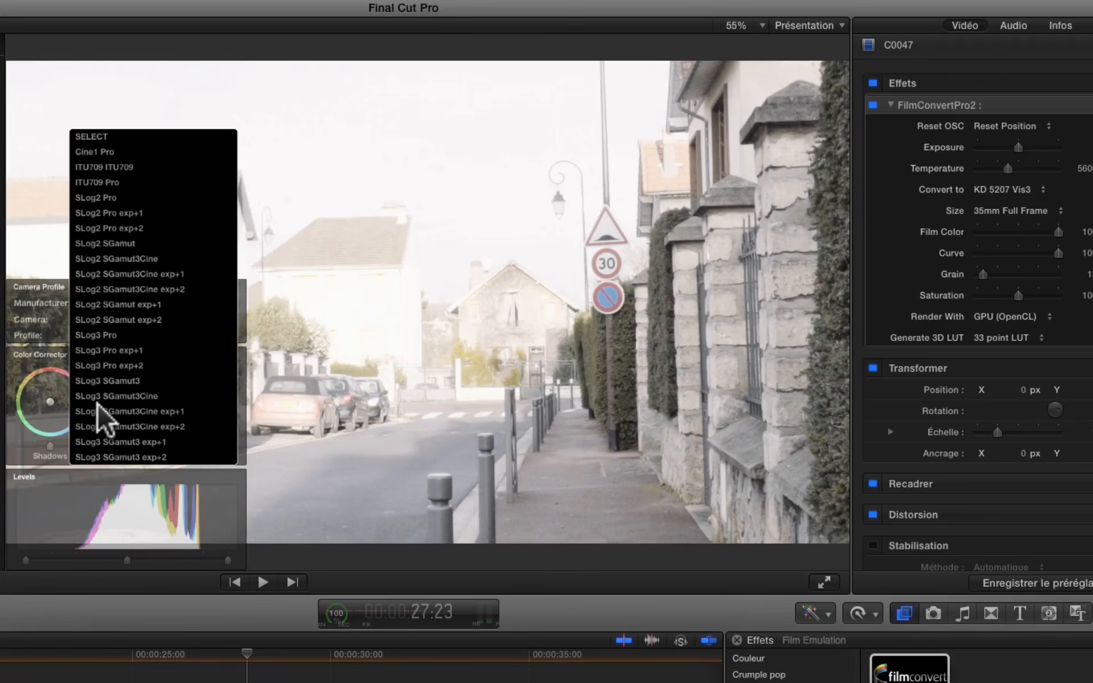
left_click(105, 457)
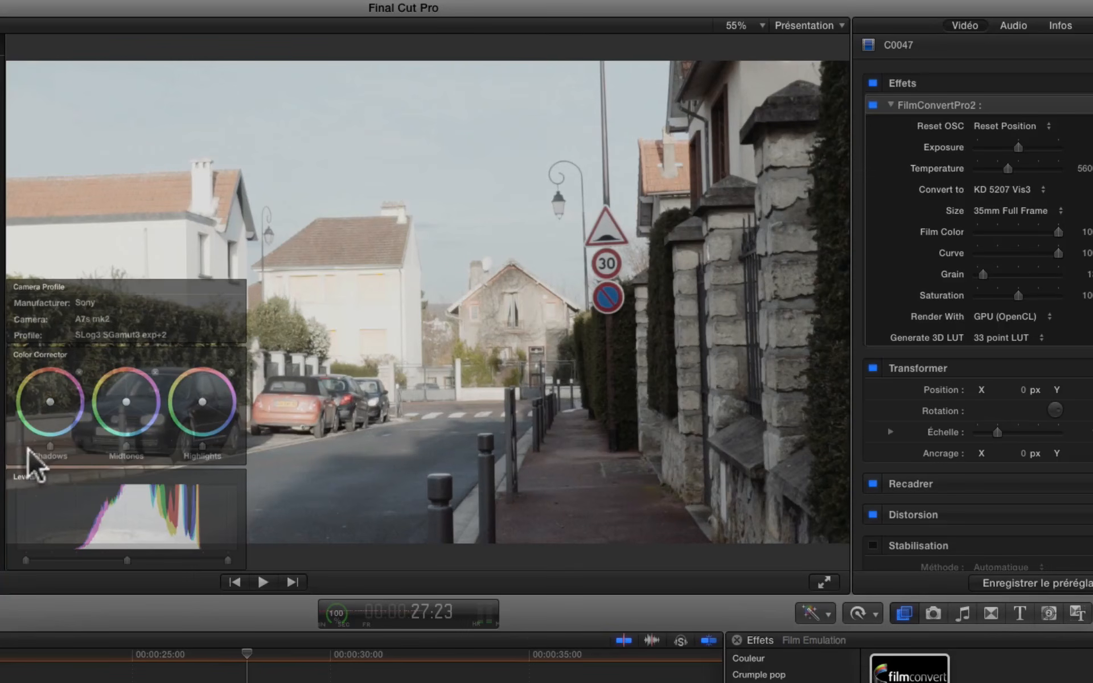
- In FilmConvertPro2's Color Corrector, lower the shadows slightly, raise the highlights and reduce the midtones
left_click(49, 447)
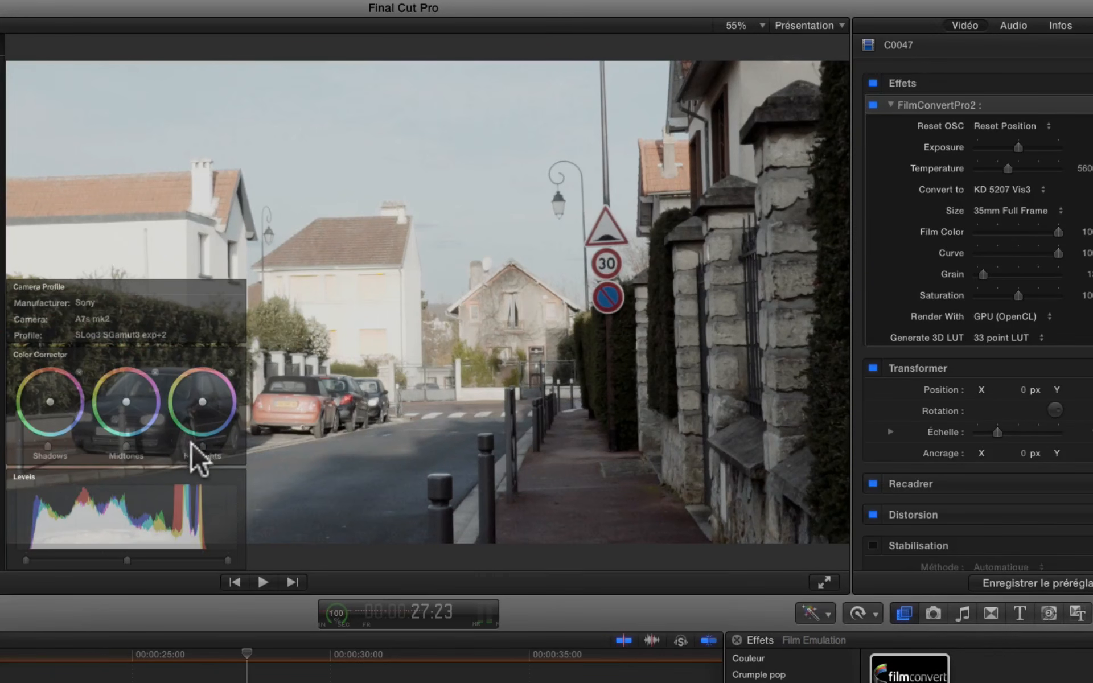
left_click_drag(197, 445, 210, 447)
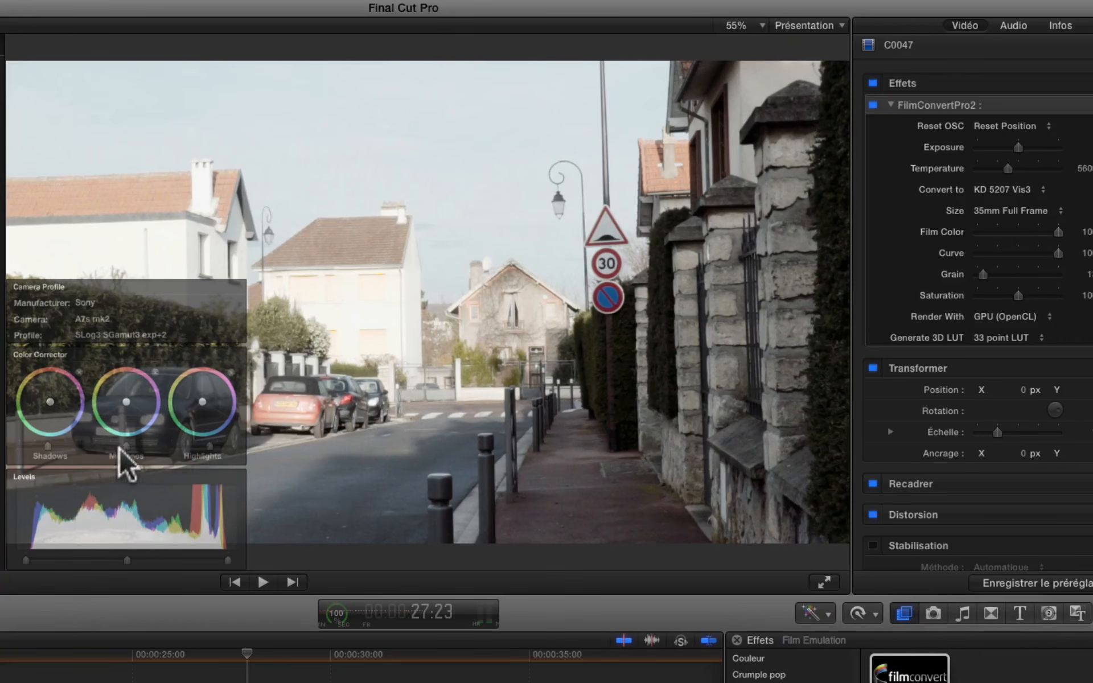
left_click_drag(121, 449, 116, 449)
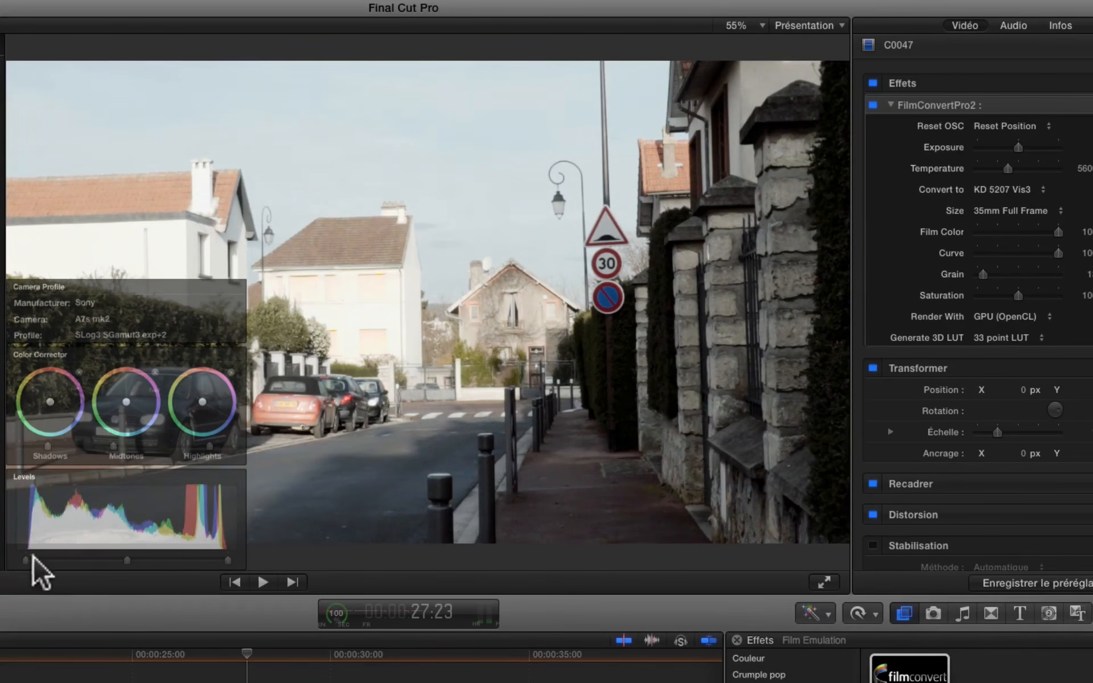
- In FilmConvertPro2's Levels, move the black point slightly inward and shift the midpoint toward the highlights
mouse_move(27, 560)
left_mouse_down()
mouse_move(40, 558)
mouse_move(29, 558)
left_mouse_up()
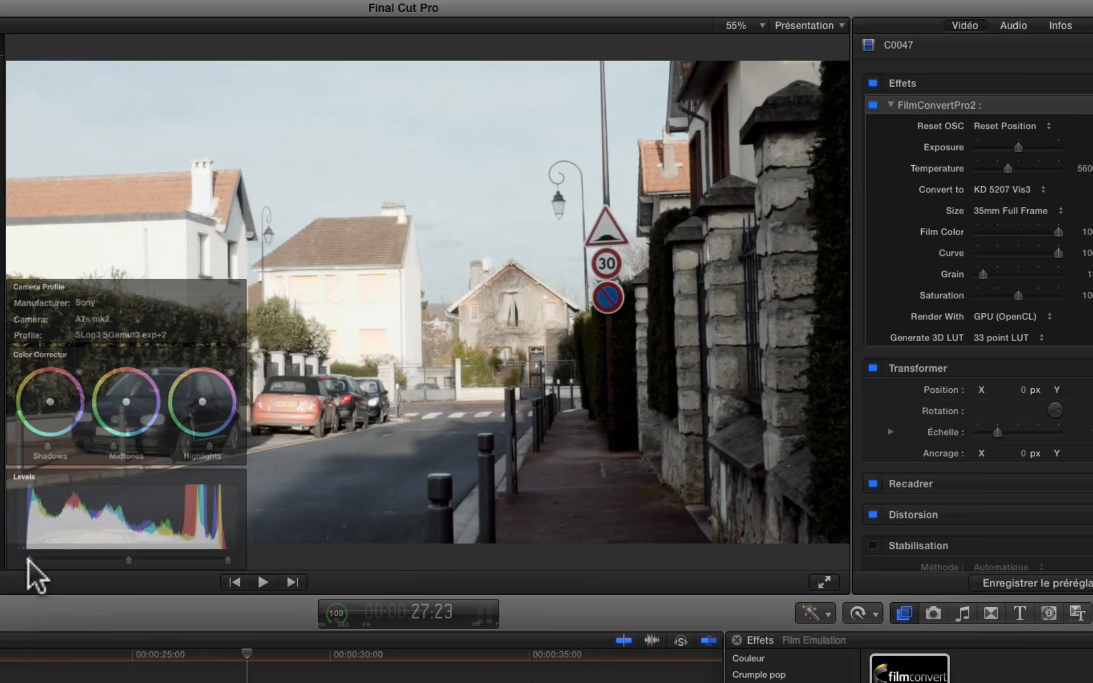
mouse_move(128, 560)
left_mouse_down()
mouse_move(119, 560)
mouse_move(162, 558)
left_mouse_up()
left_click_drag(164, 560, 221, 557)
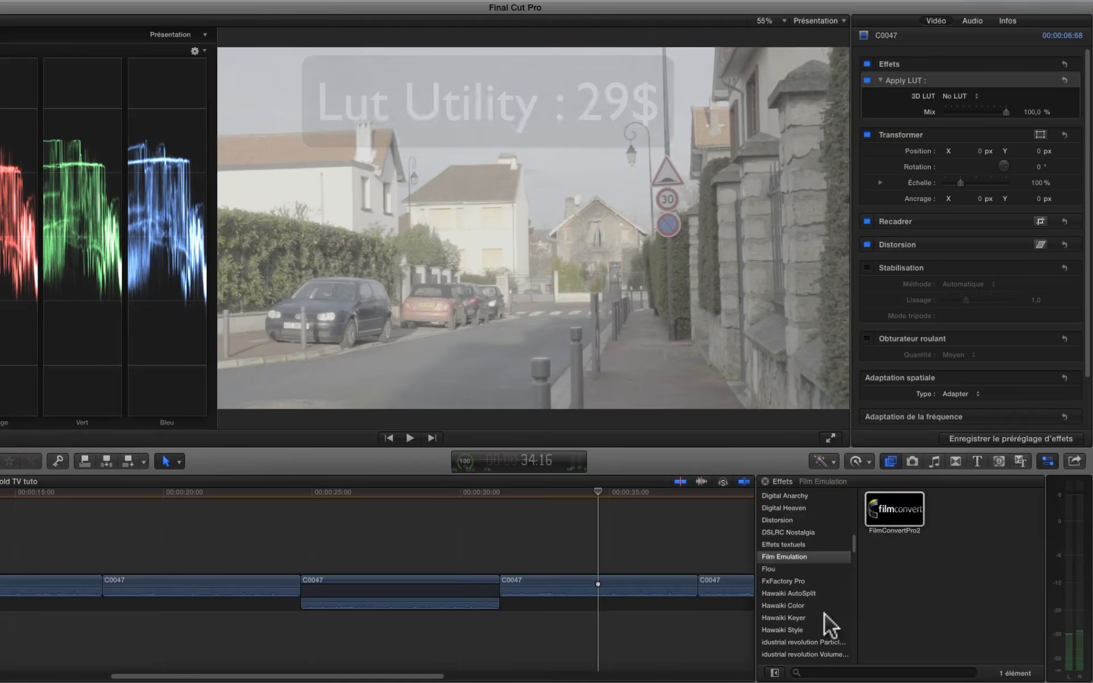
- Locate LUT Utility's Apply LUT effect and set its 3D LUT on the C0047 clip to AC_A7S_709_3over
scroll(824, 613, "down", 2)
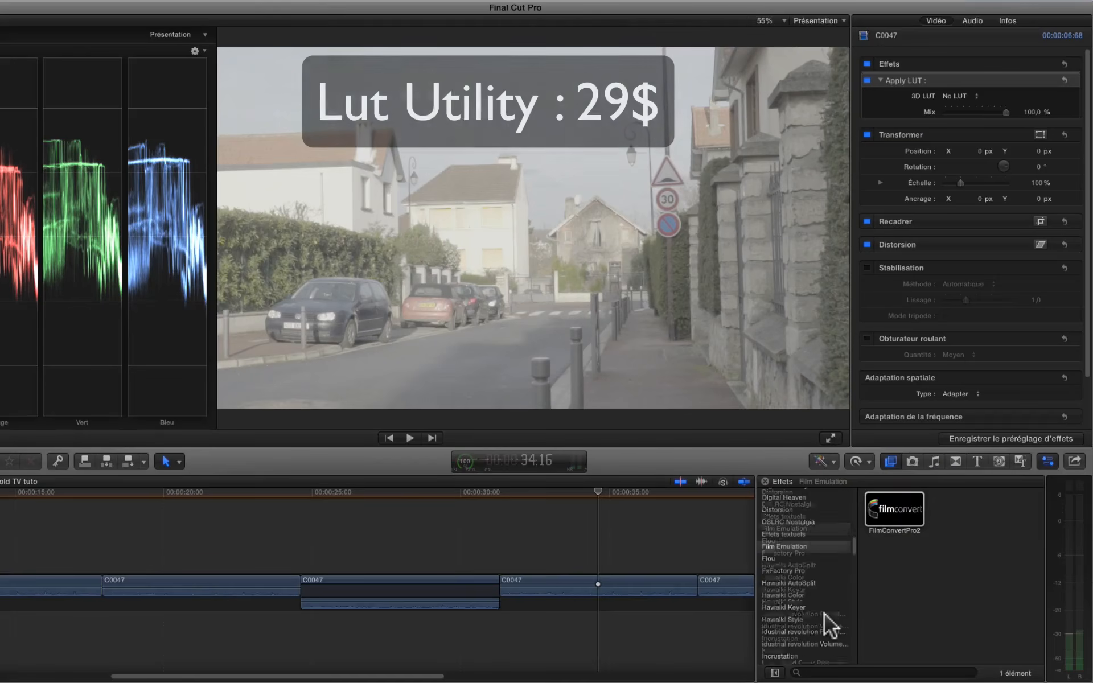
scroll(824, 614, "down", 3)
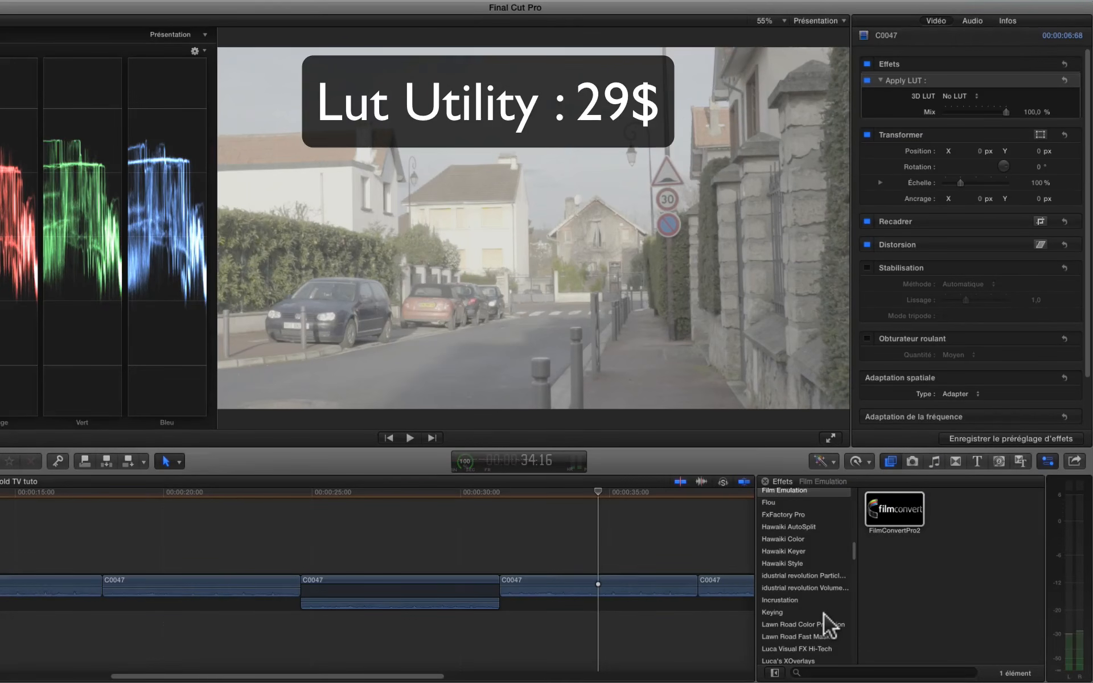
scroll(825, 613, "down", 4)
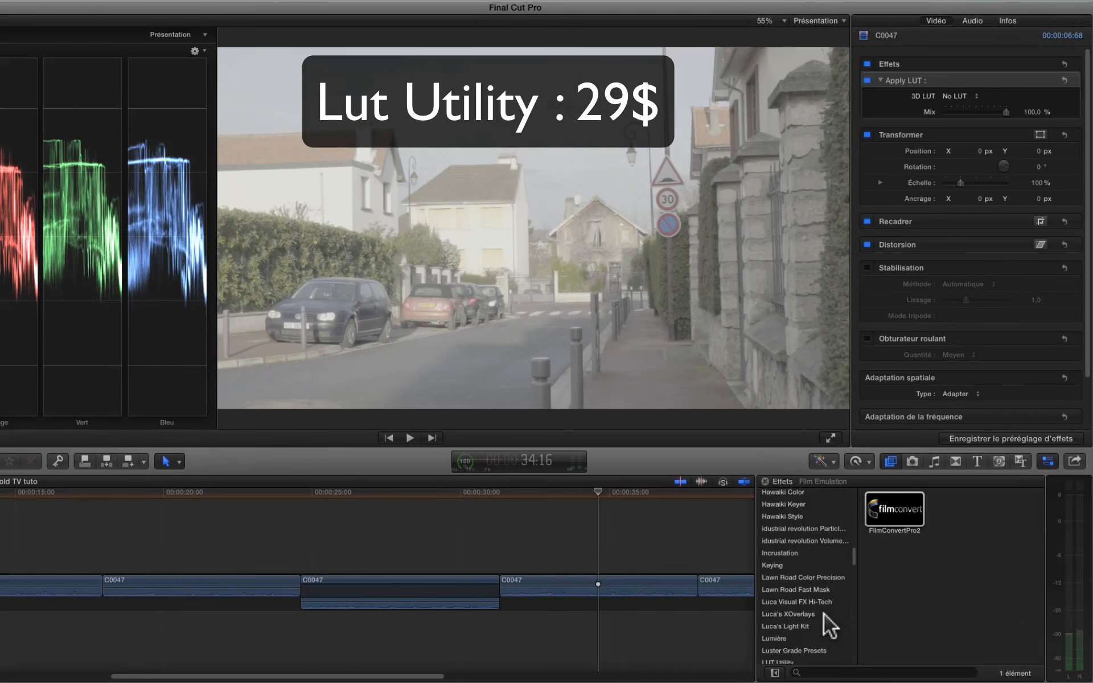
left_click(779, 633)
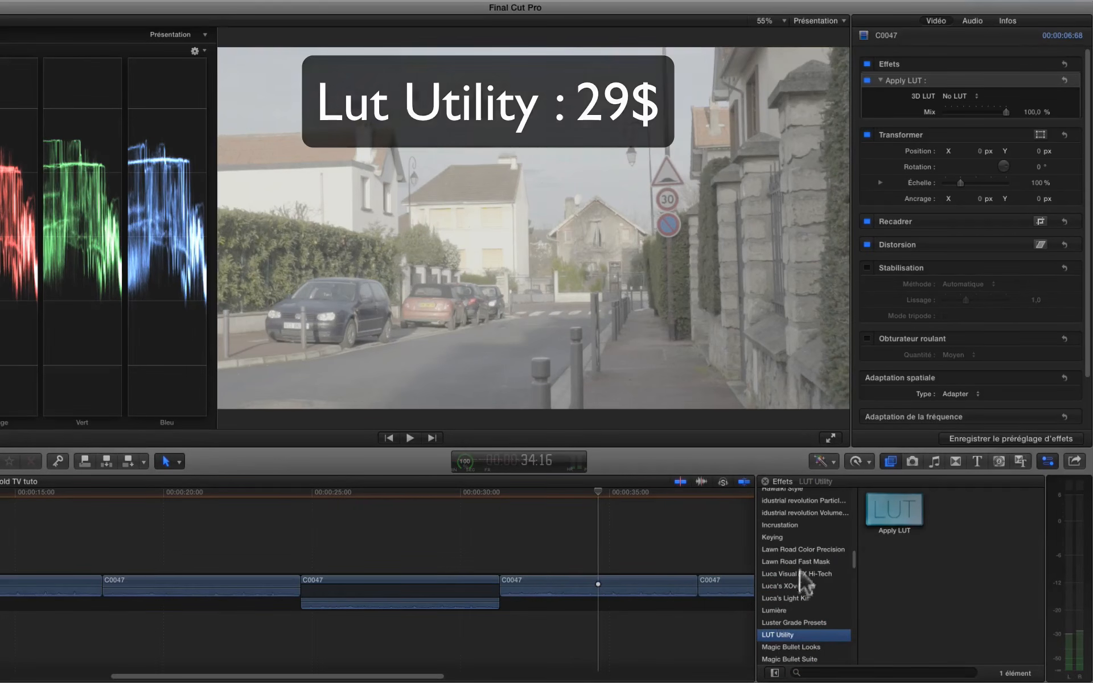
left_click(893, 507)
mouse_move(891, 511)
left_mouse_down()
mouse_move(602, 560)
mouse_move(592, 586)
mouse_move(880, 535)
mouse_move(891, 520)
left_mouse_up()
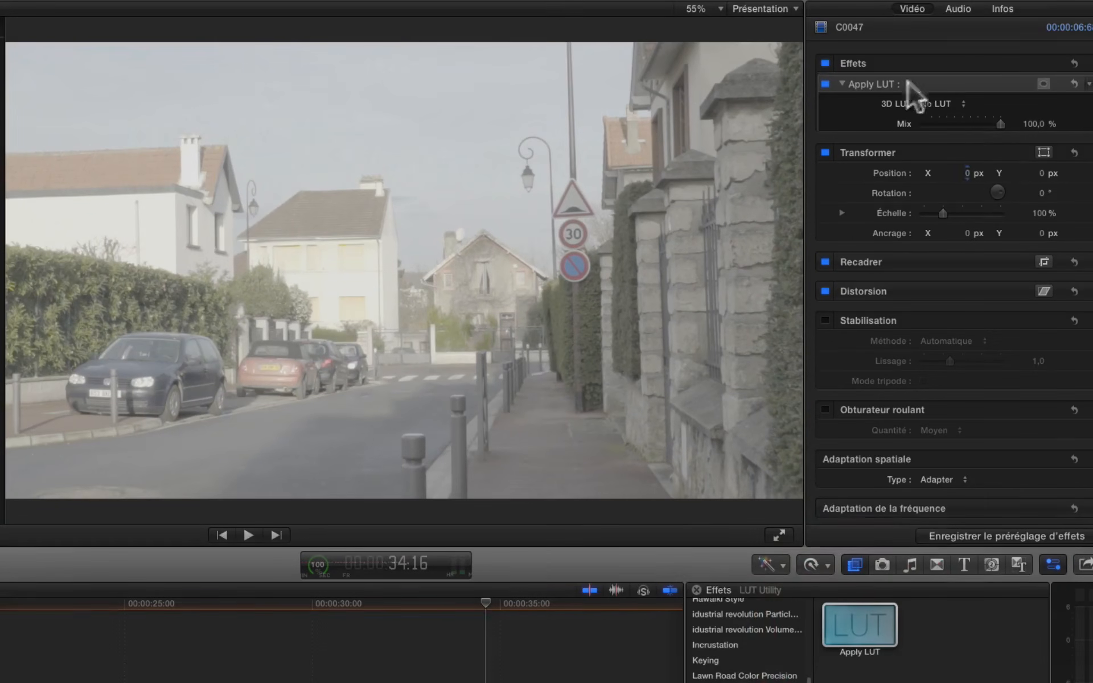
left_click(964, 103)
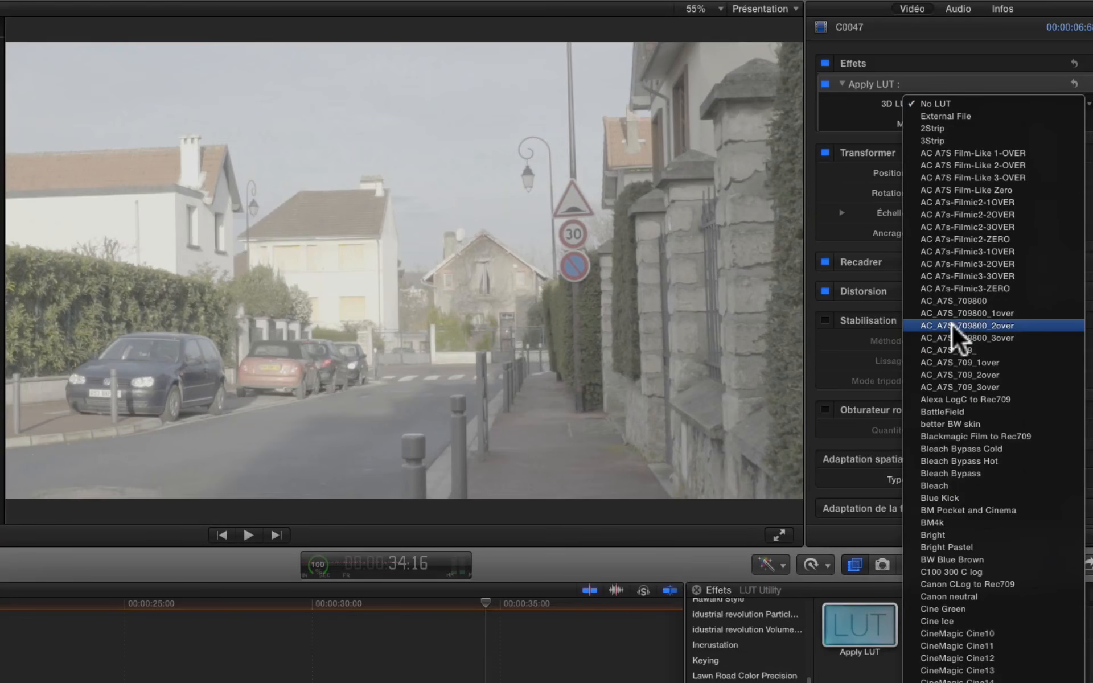
left_click(944, 387)
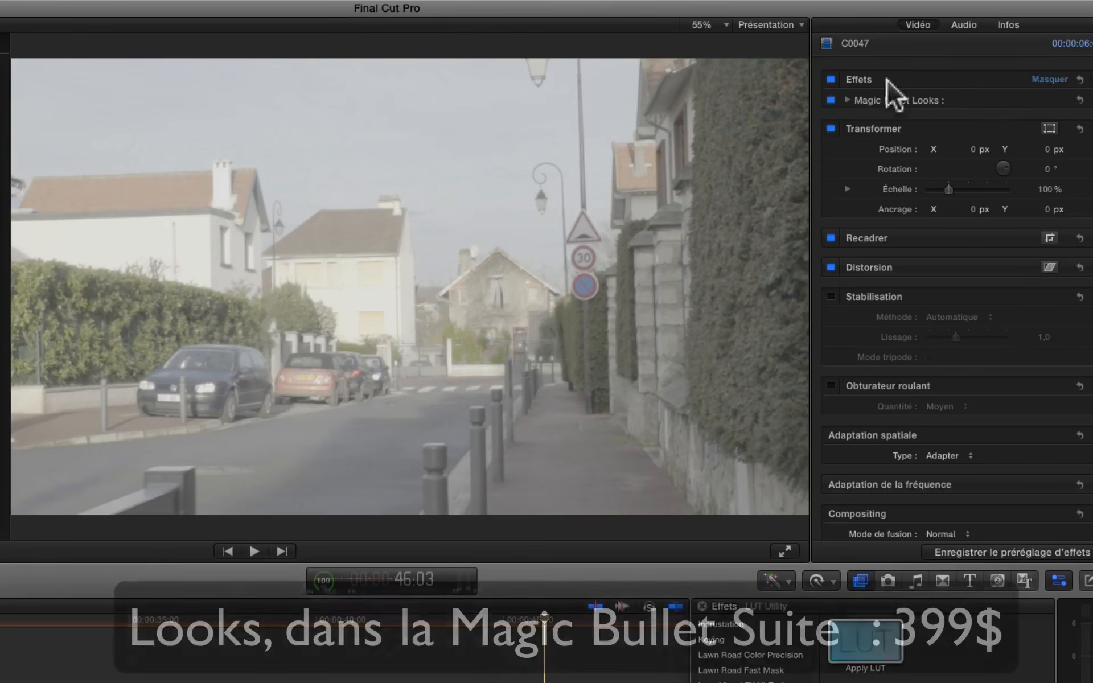
- Expand the Magic Bullet Looks effect on the C0047 clip at 46:03 and open its look editor
left_click(846, 99)
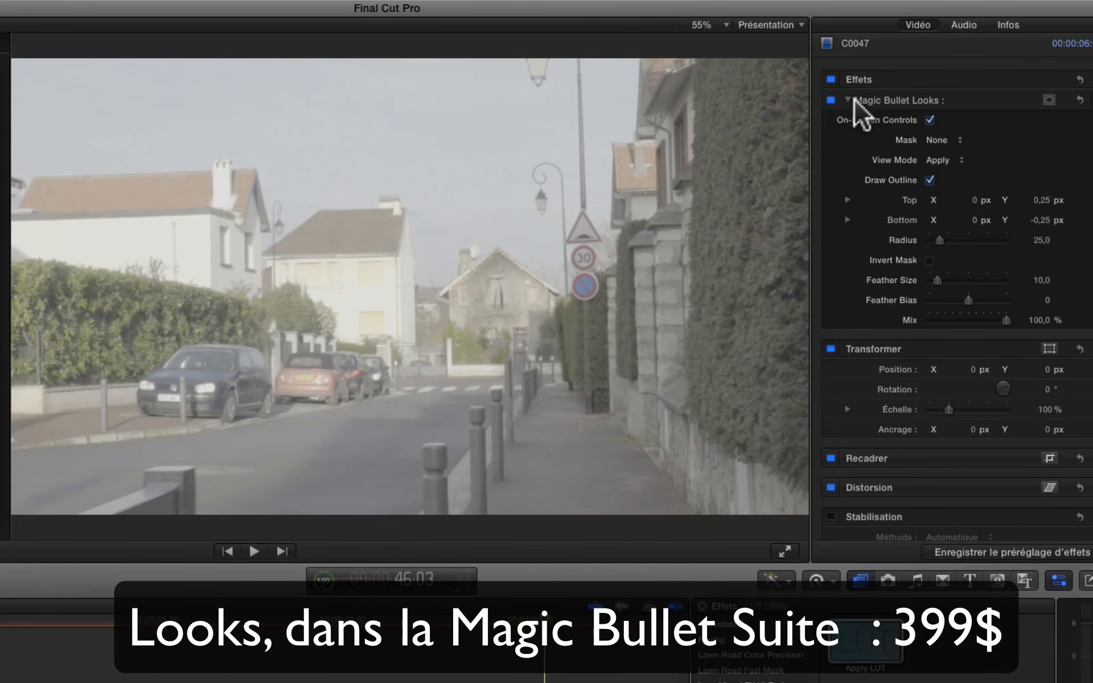
left_click(933, 103)
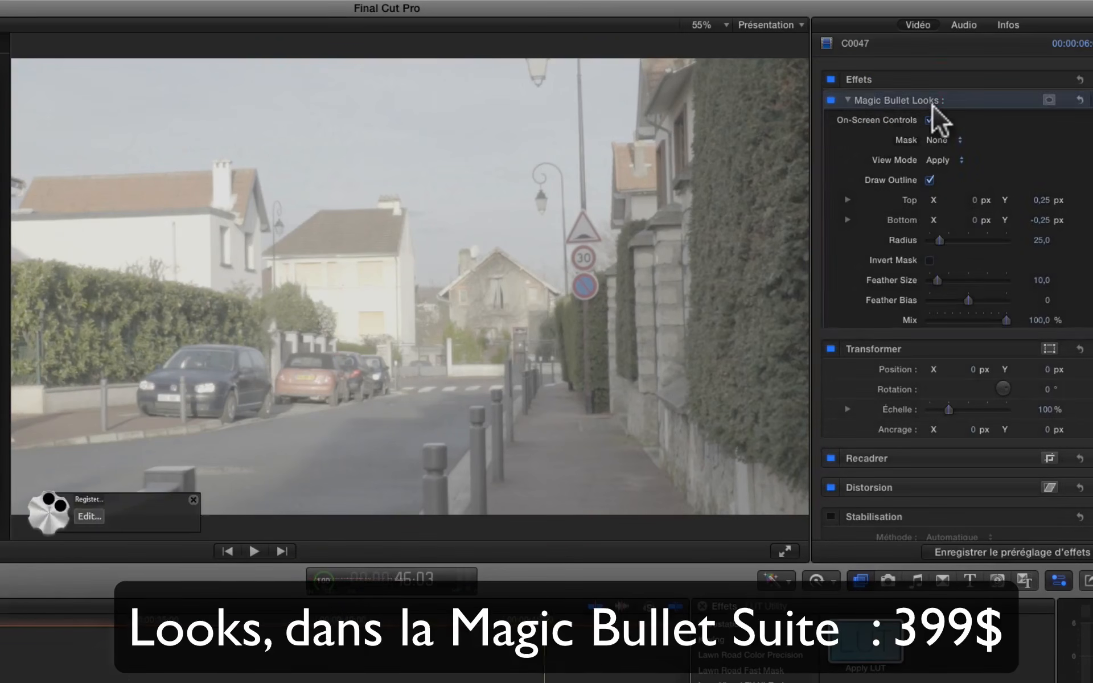
left_click(85, 517)
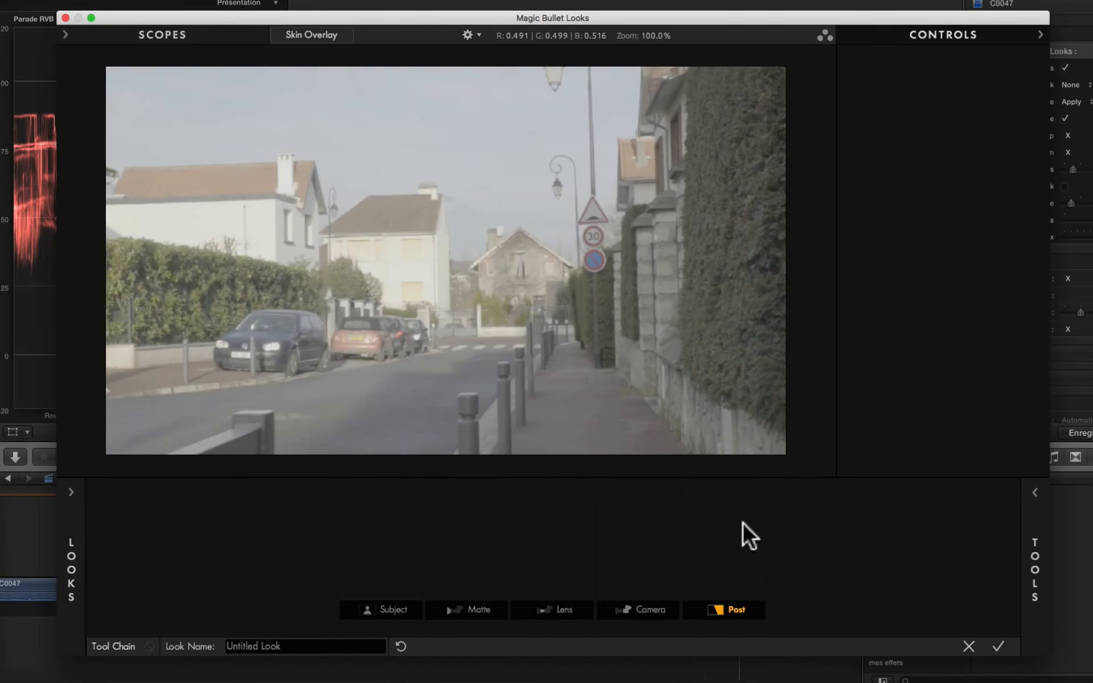
- Browse the Post tools in Magic Bullet Looks and add the LUT tool to the tool chain
mouse_move(1032, 561)
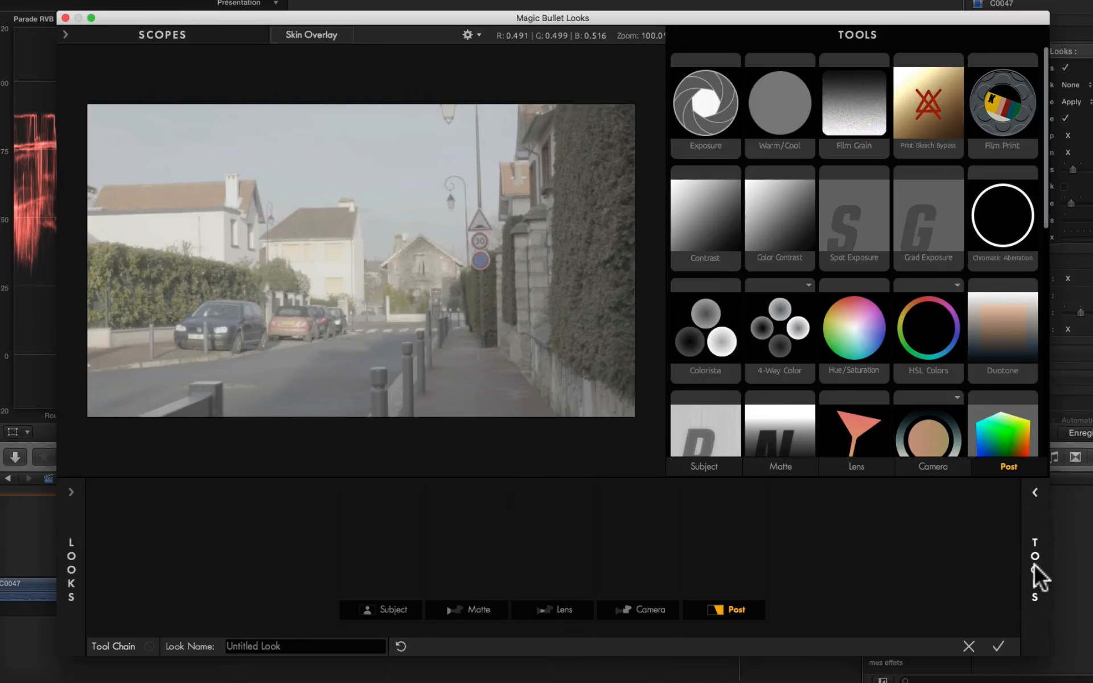
left_click_drag(1049, 215, 1049, 293)
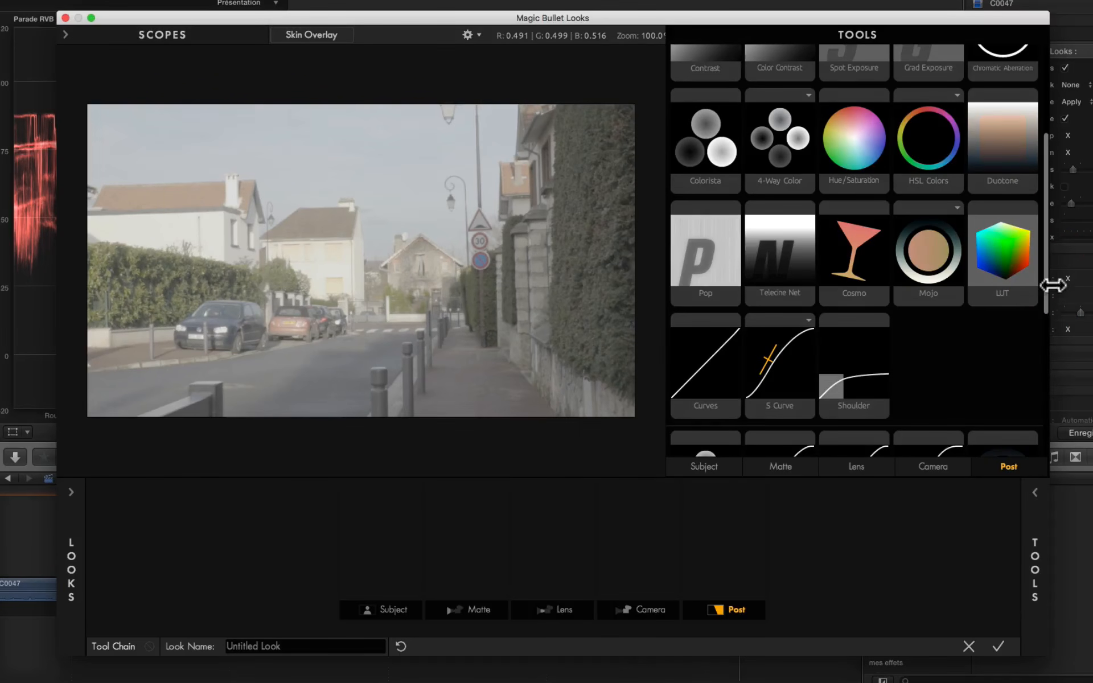
left_click_drag(1049, 273, 1043, 333)
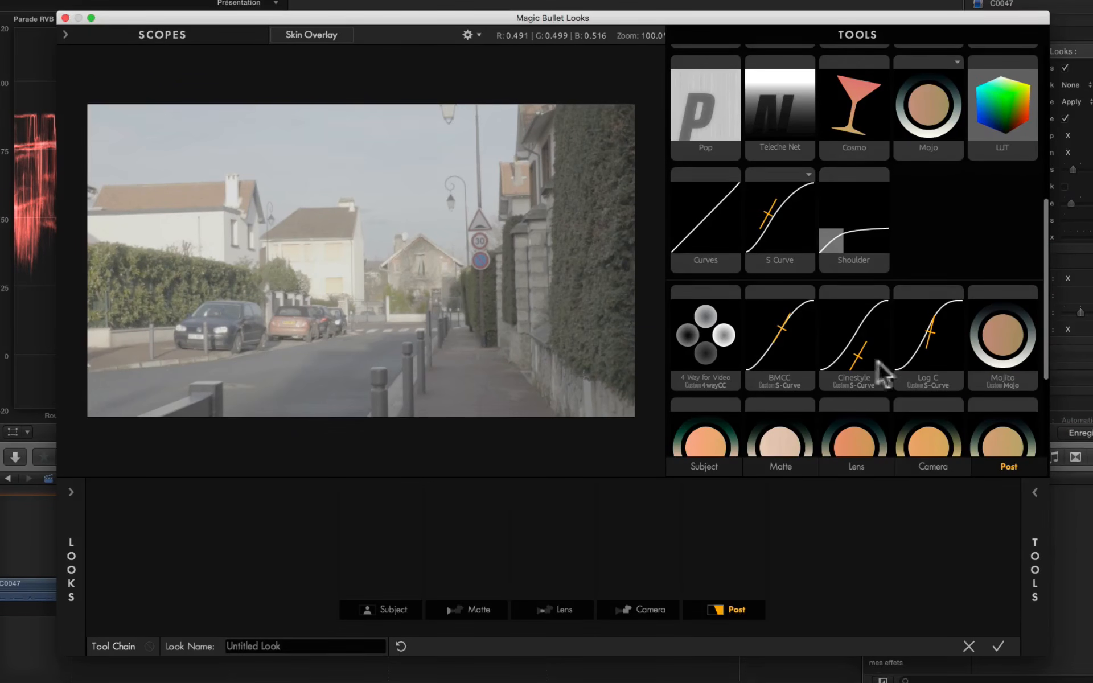
left_click_drag(1047, 337, 1046, 424)
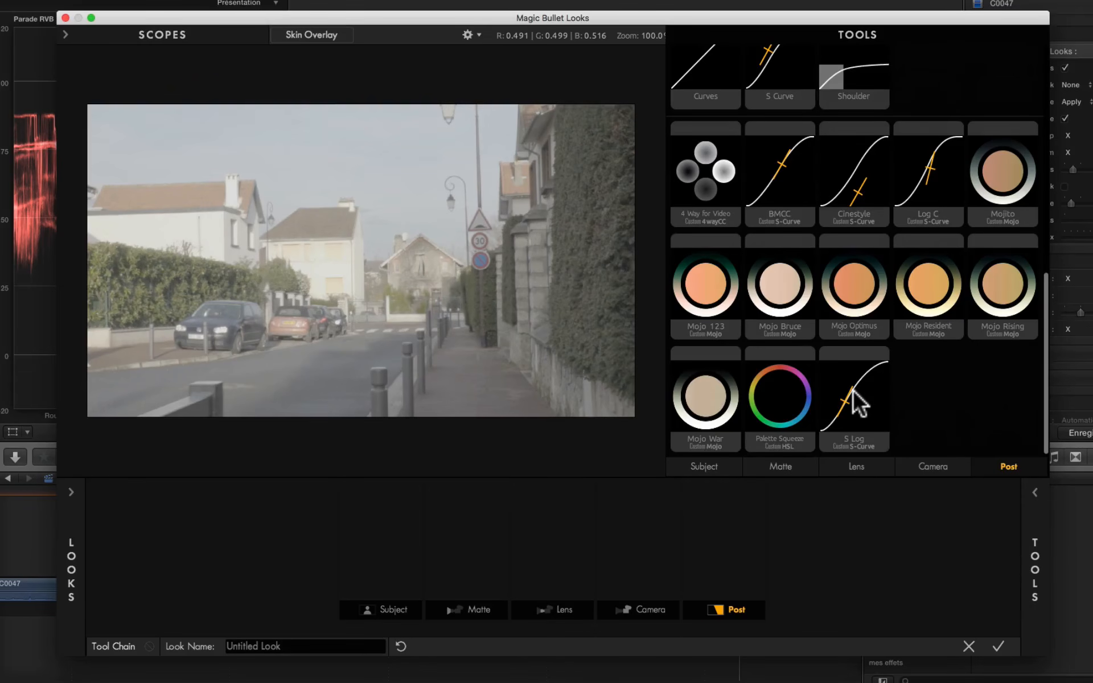
scroll(975, 262, "up", 3)
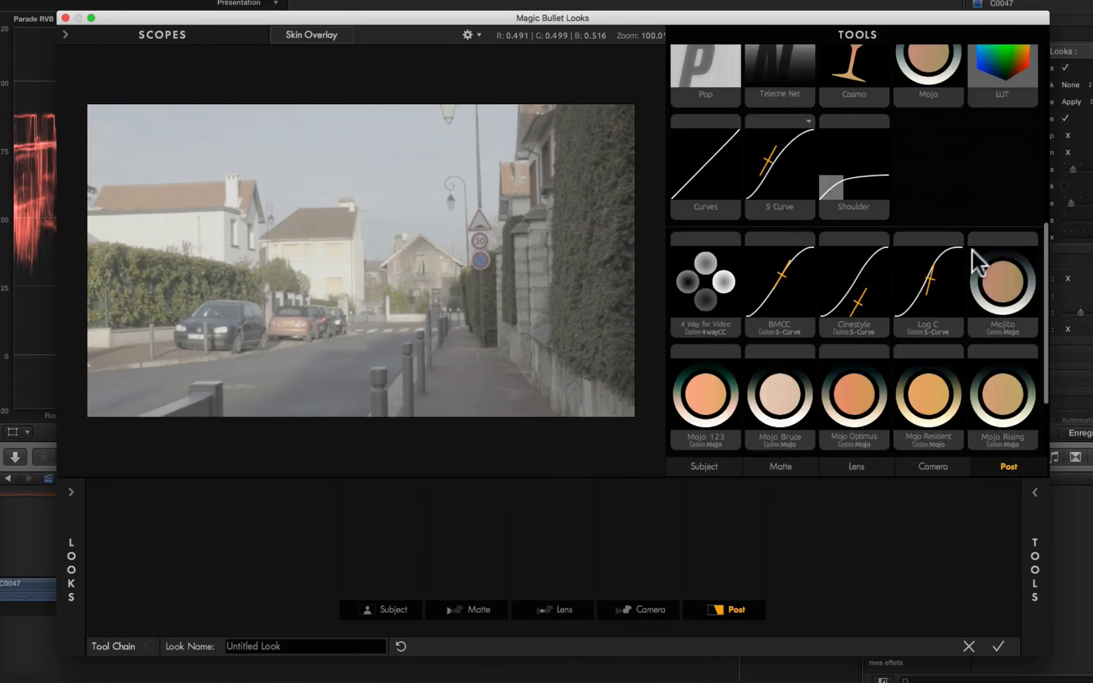
scroll(974, 262, "up", 1)
left_click(1000, 87)
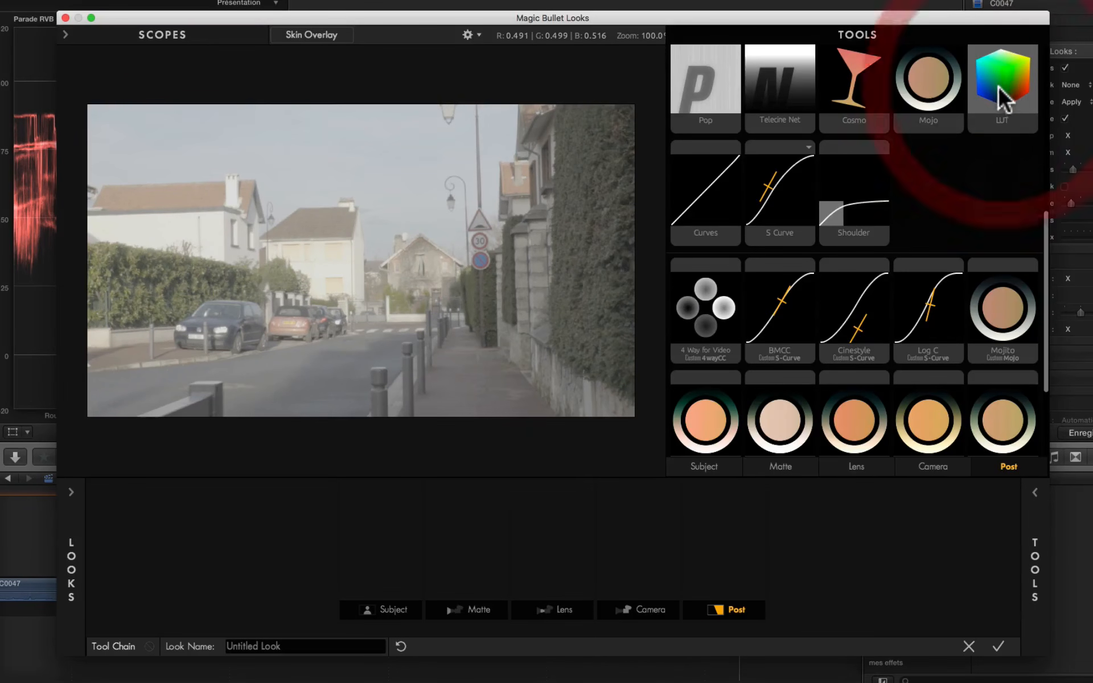
left_click(1000, 77)
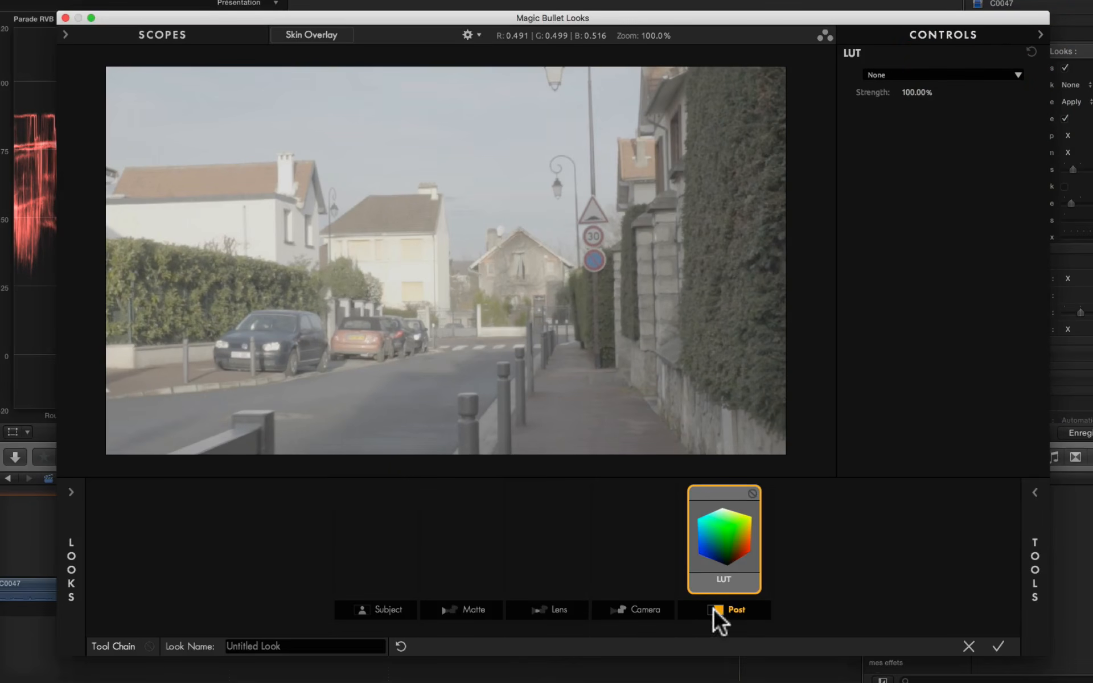
- Load Slog 3.cube from the Sony folder into the LUT tool
right_click(728, 532)
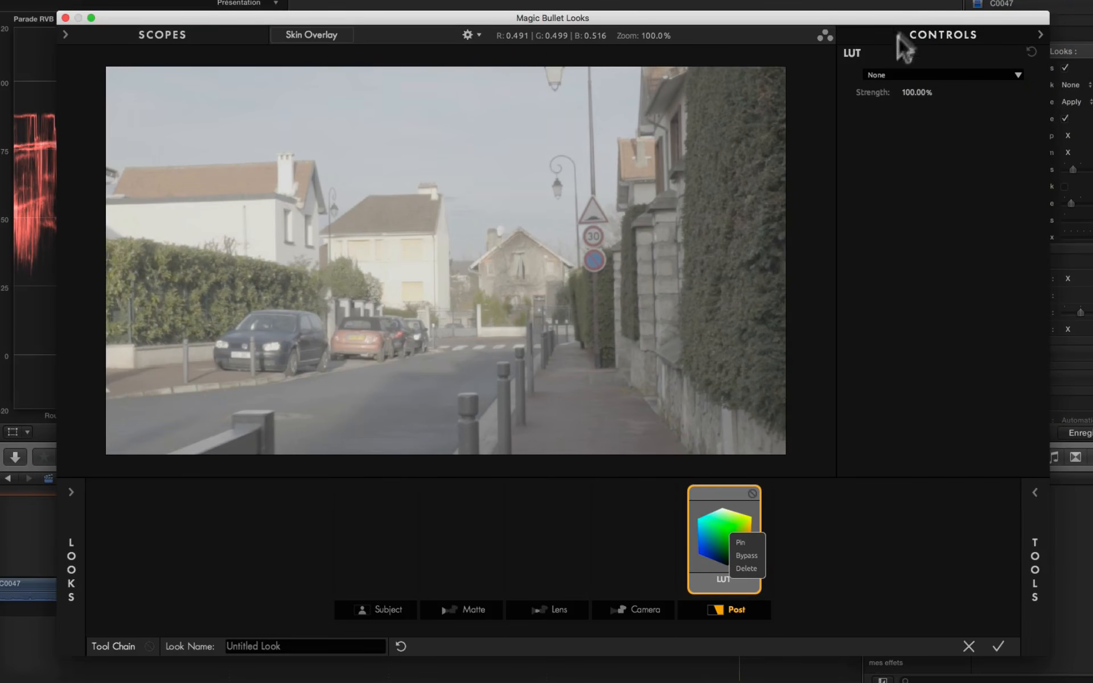
left_click(1016, 75)
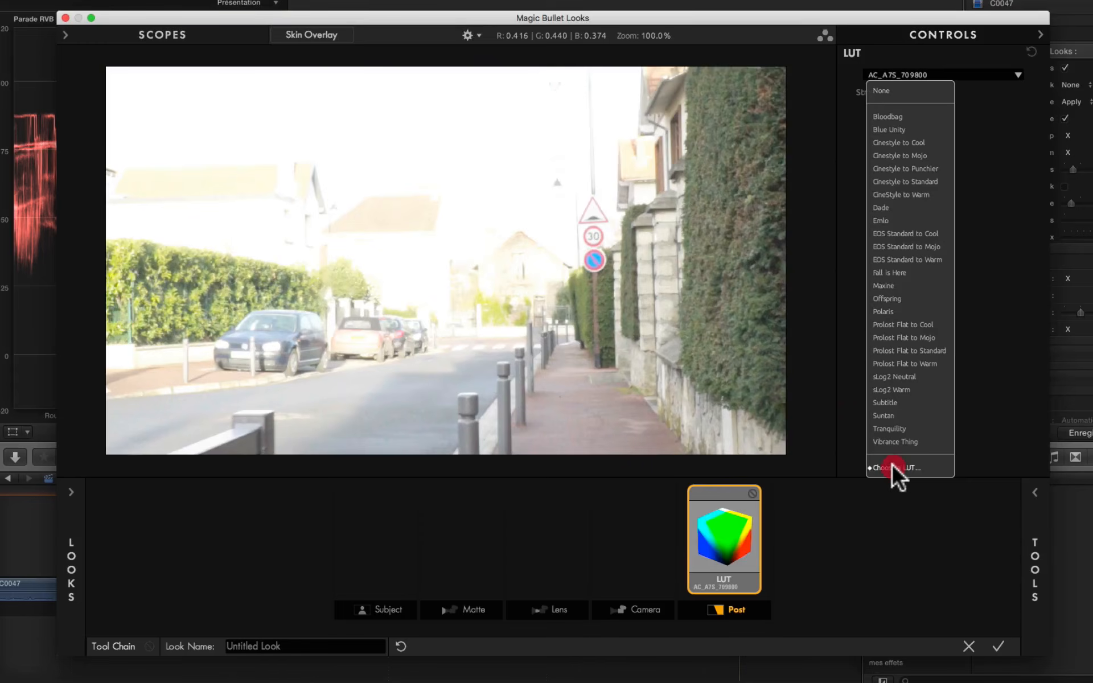
left_click(892, 466)
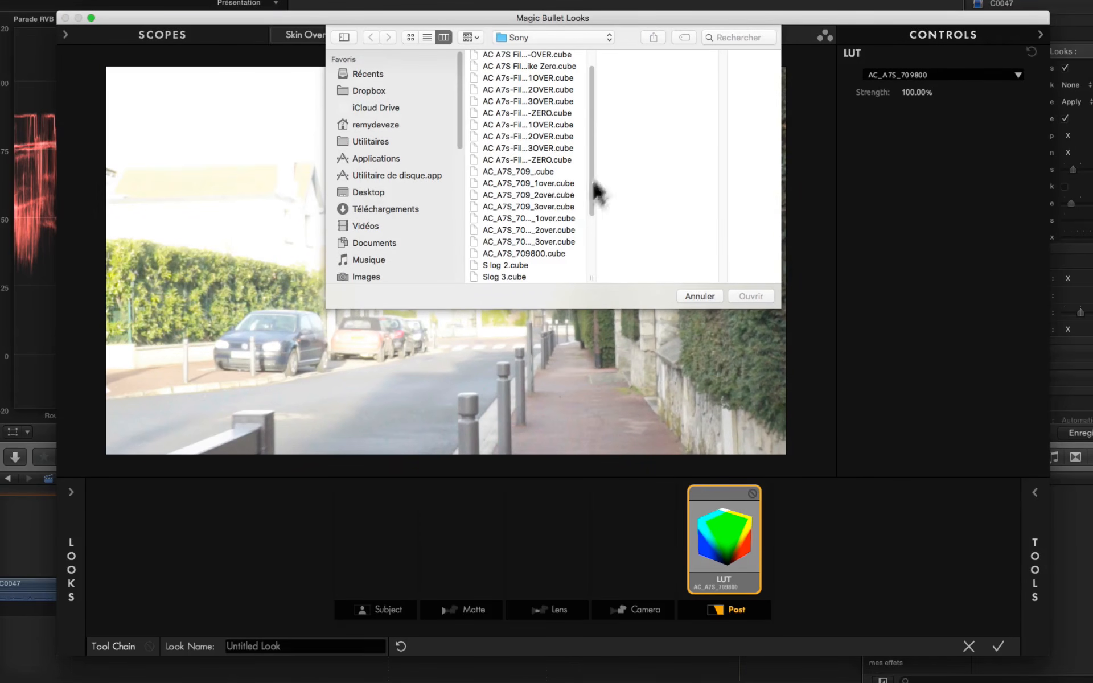
left_click_drag(588, 277, 725, 291)
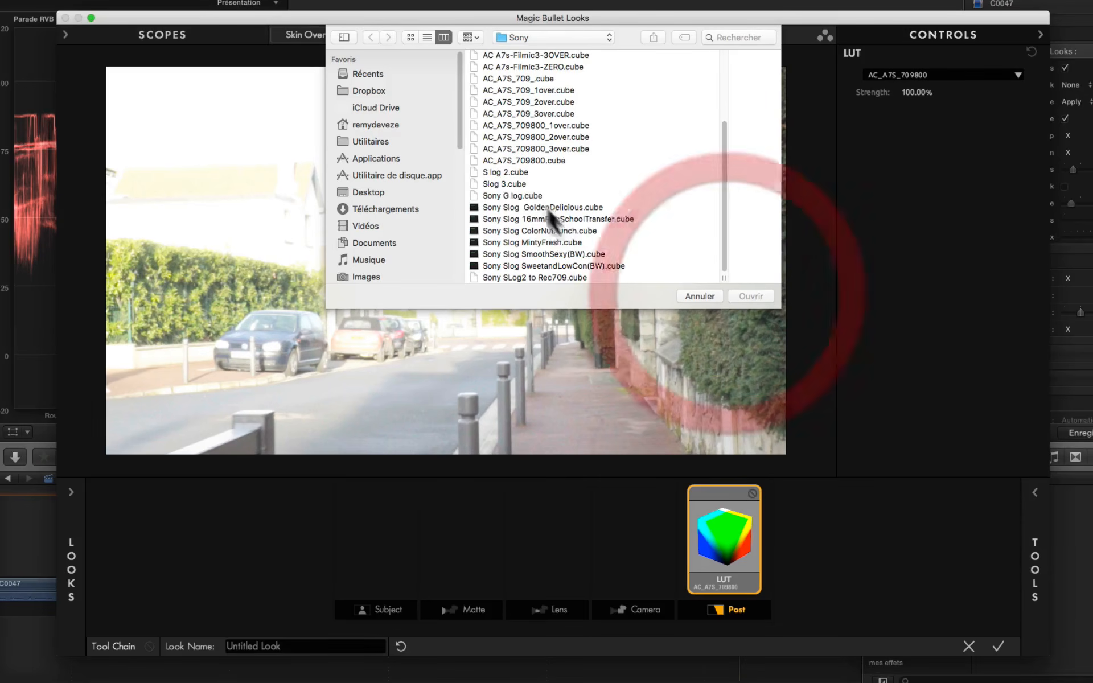
left_click(501, 183)
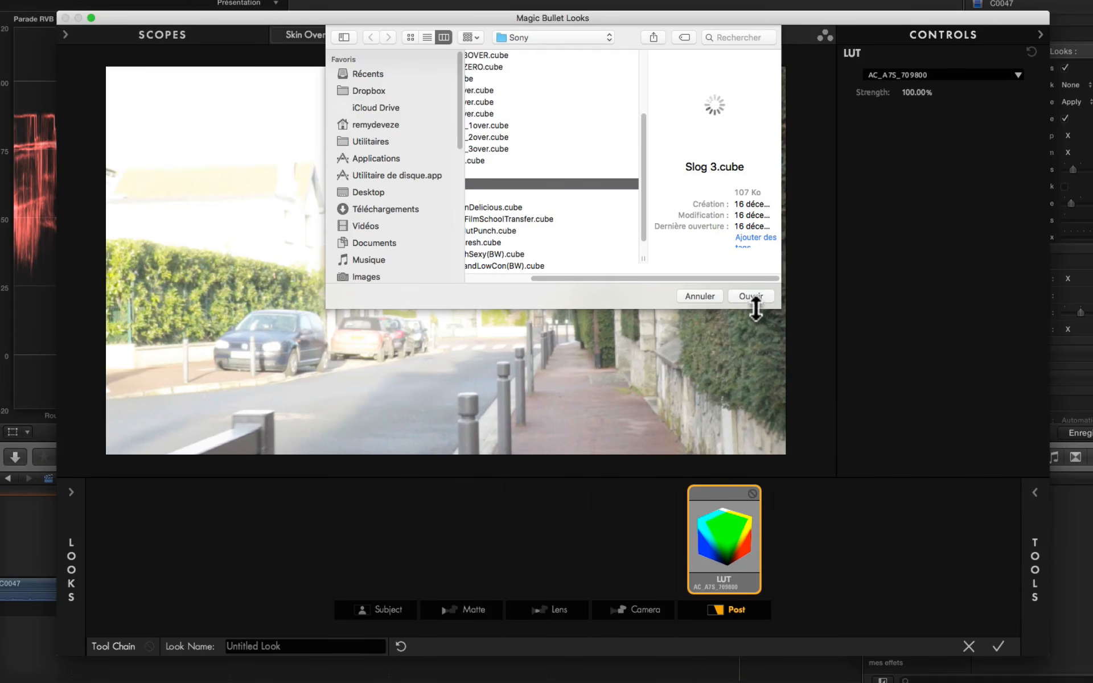
left_click(751, 295)
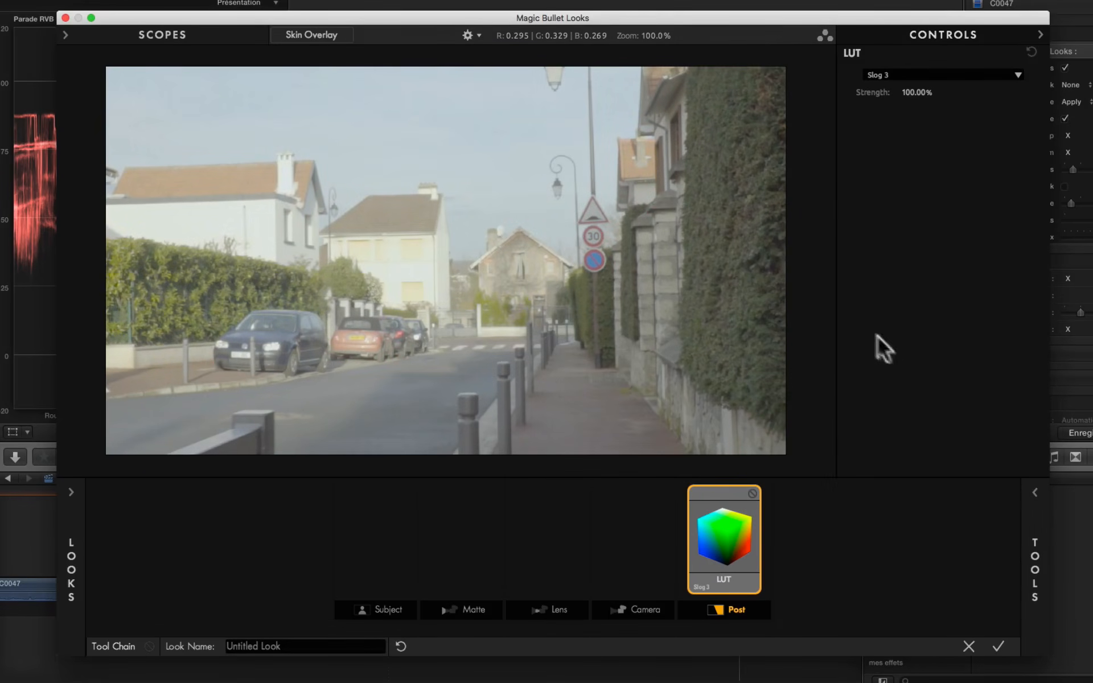
- Add an S Curve before the LUT, shape it to contrast 2.138, midpoint 0.926 and brightness 0, and apply the look
mouse_move(1032, 576)
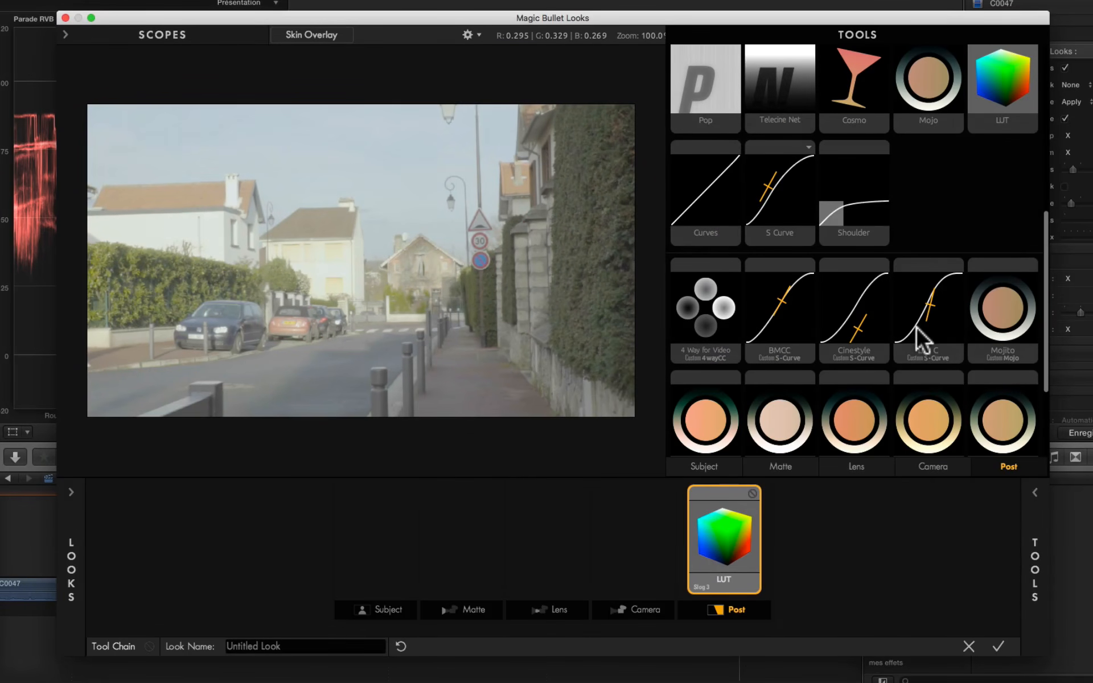
left_click_drag(920, 327, 692, 564)
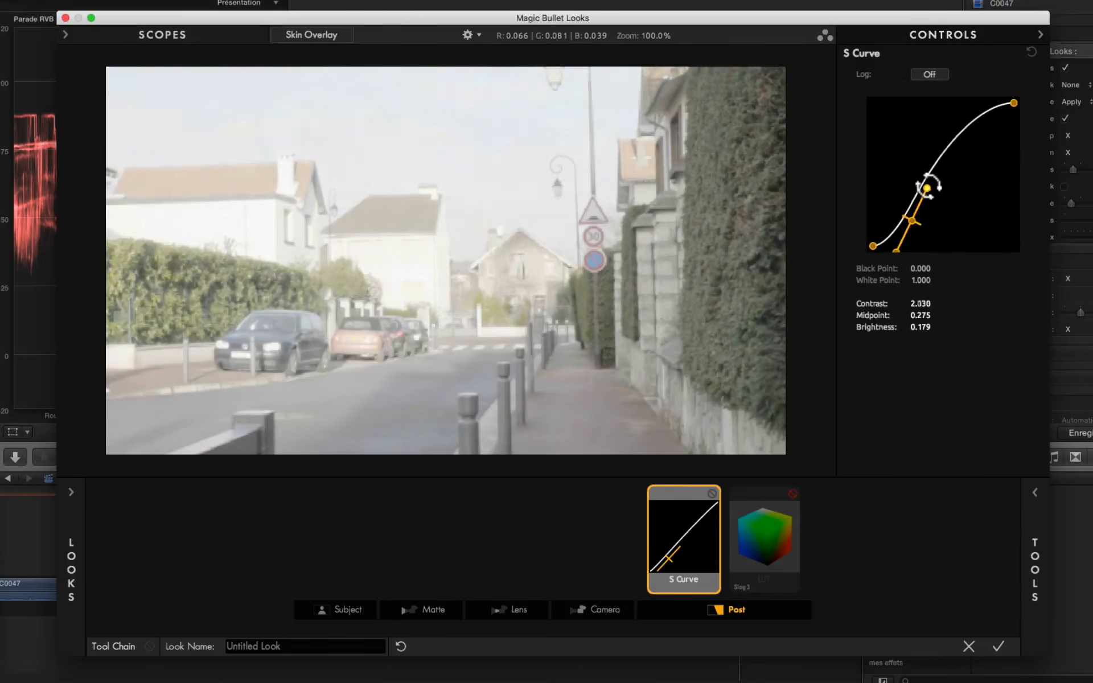
left_click_drag(923, 188, 998, 240)
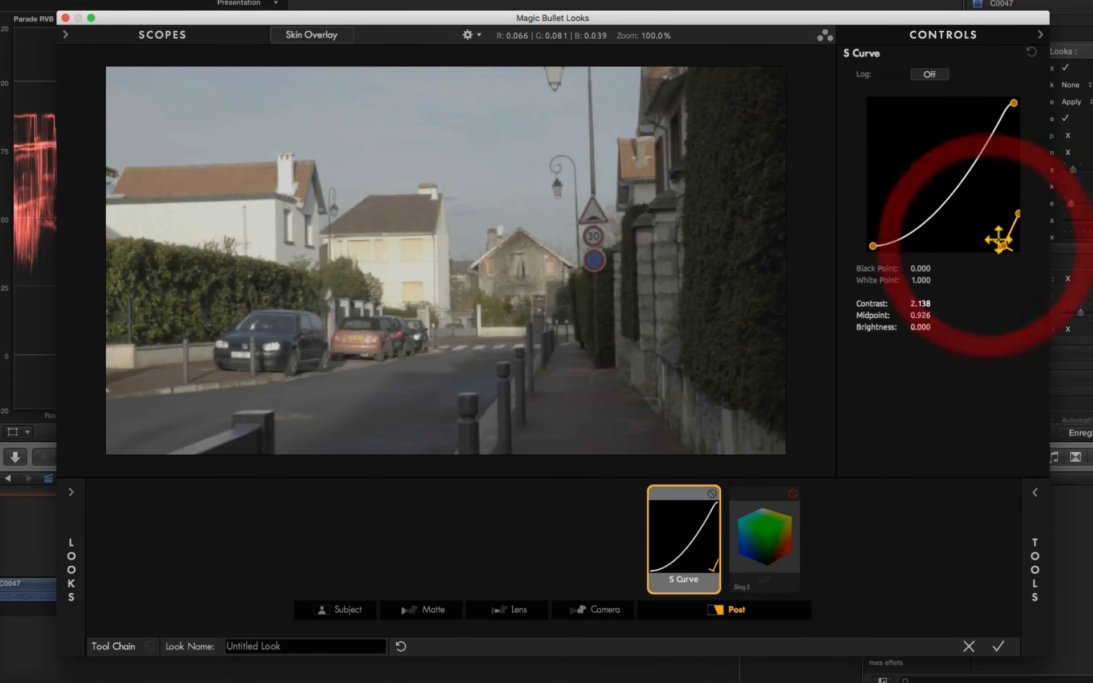
left_click(1000, 646)
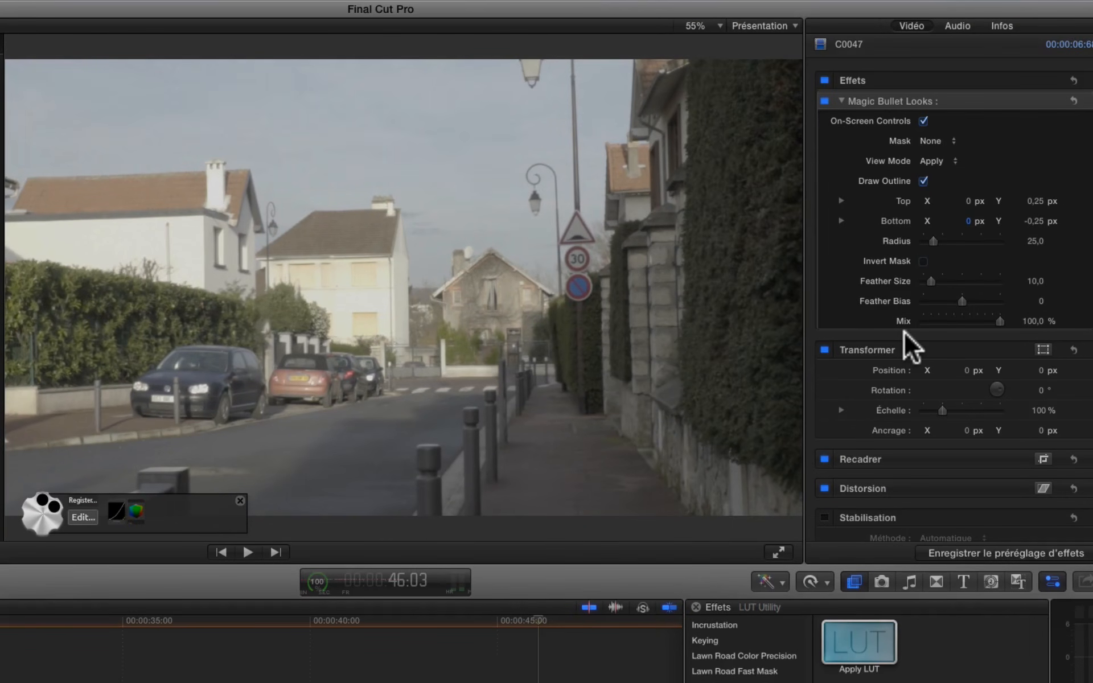
- Add a color correction to the clip with exposure shadows at -3%, midtones at -13% and highlights at 18%
key("super+6")
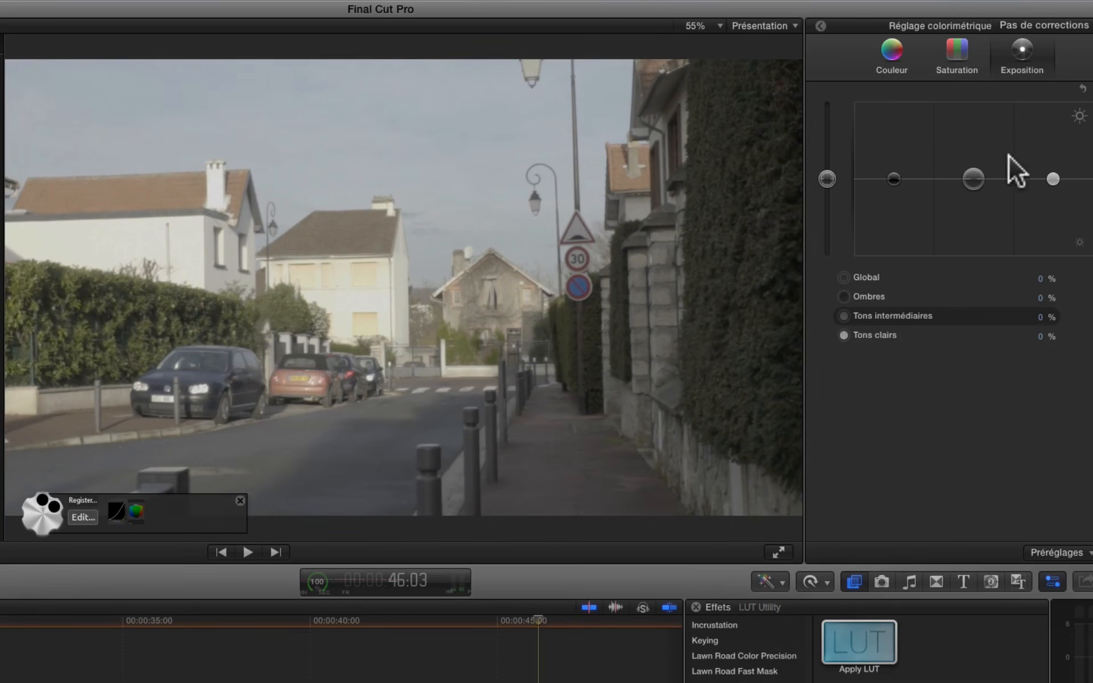
left_click_drag(1056, 177, 1055, 168)
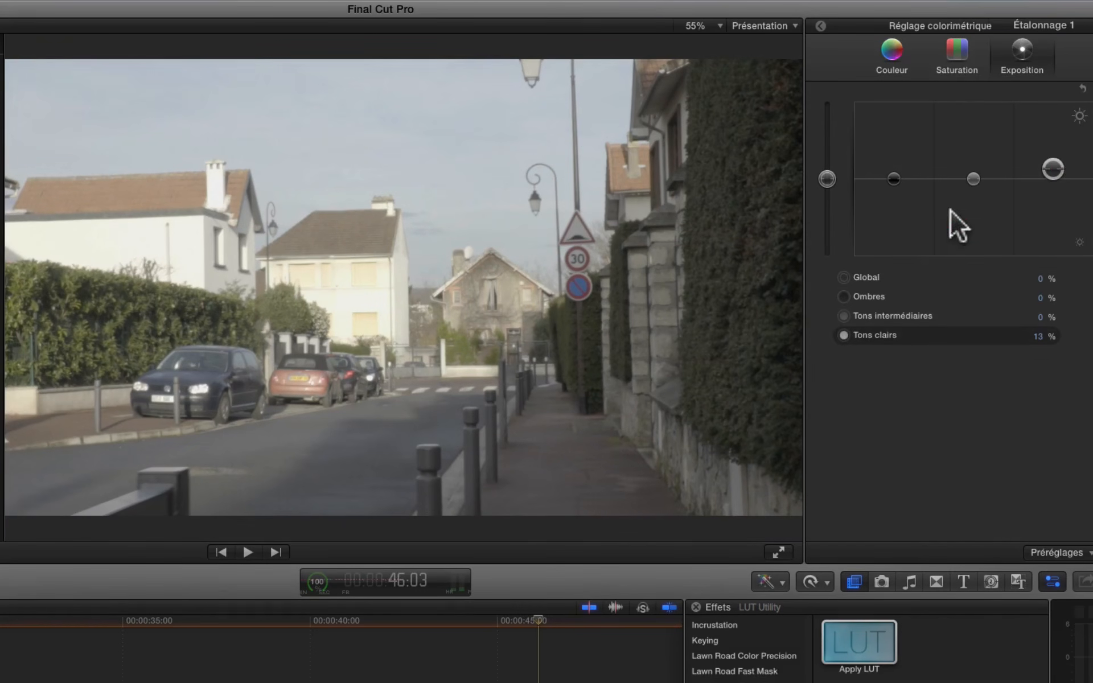
left_click_drag(892, 174, 893, 178)
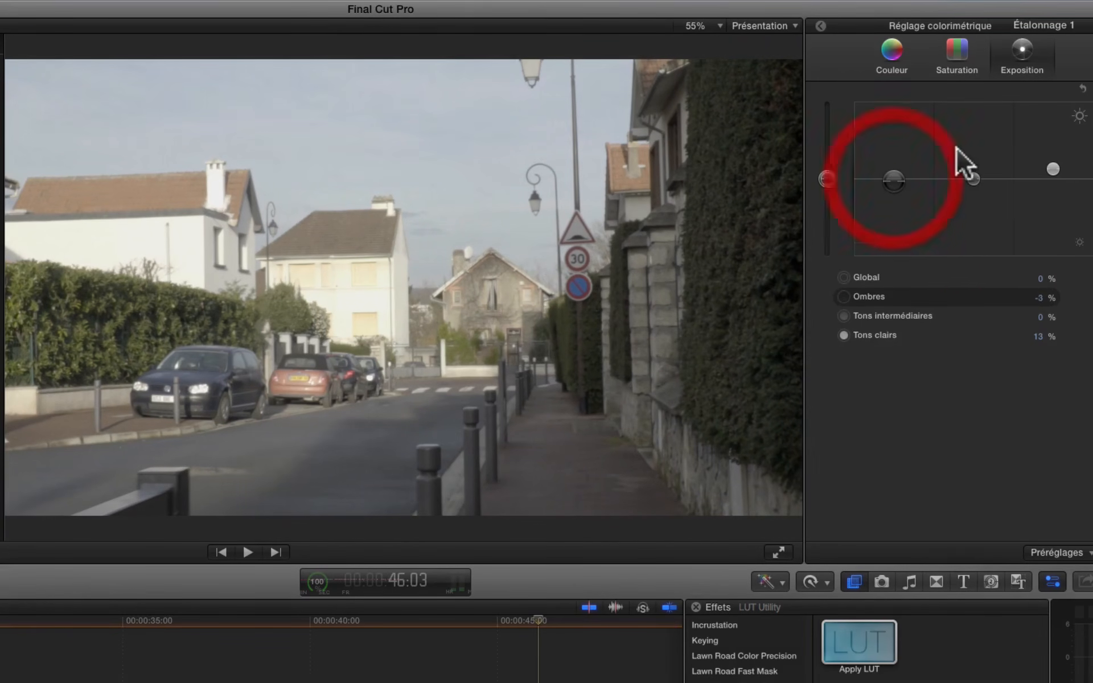
left_click_drag(973, 179, 971, 189)
left_click_drag(1053, 163, 1054, 160)
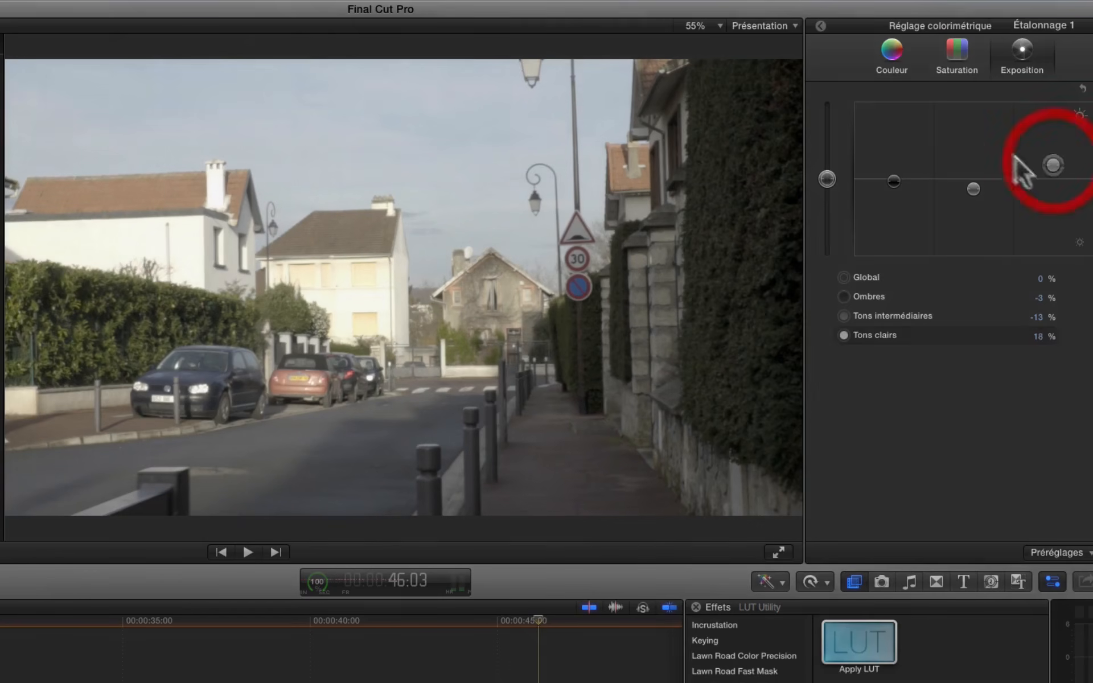
- Raise the color correction's global saturation to 19%
left_click(968, 53)
left_click_drag(825, 177, 825, 159)
left_click(567, 668)
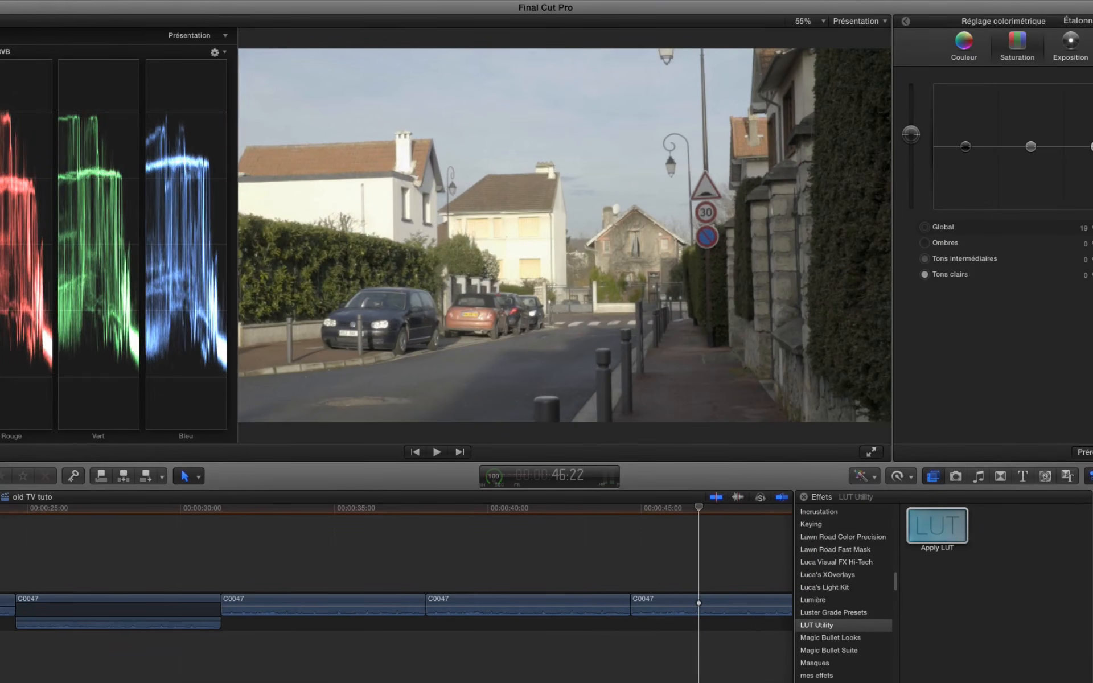
- Apply the mLut by motionVFX effect to the last C0047 clip in the timeline
left_click(820, 637)
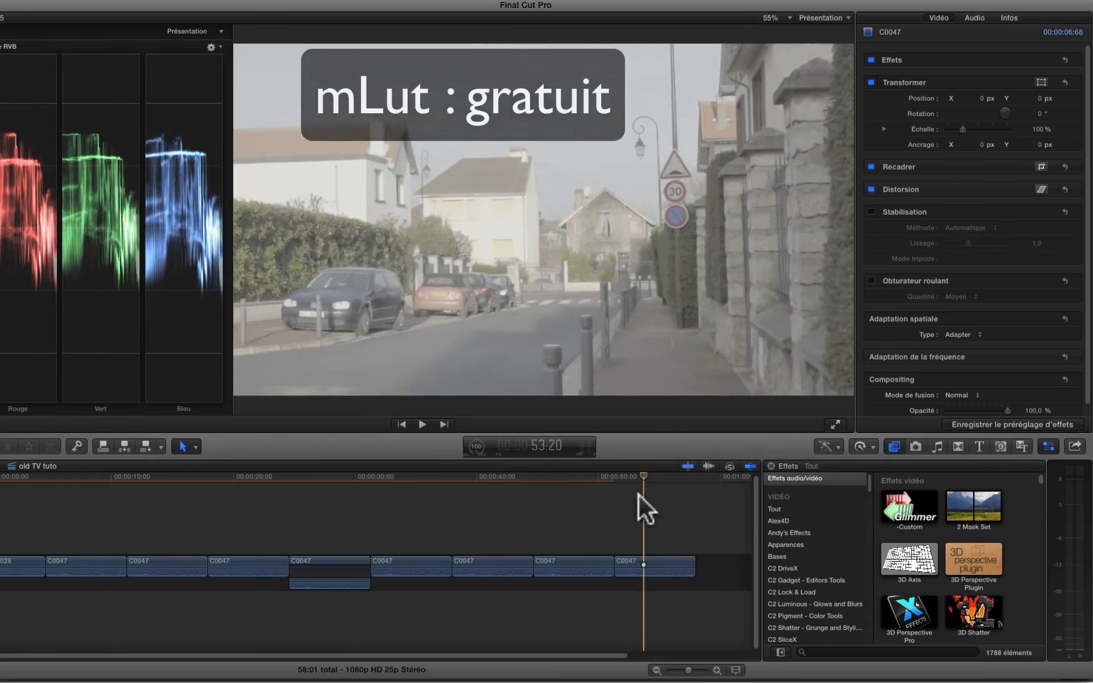
left_click(644, 472)
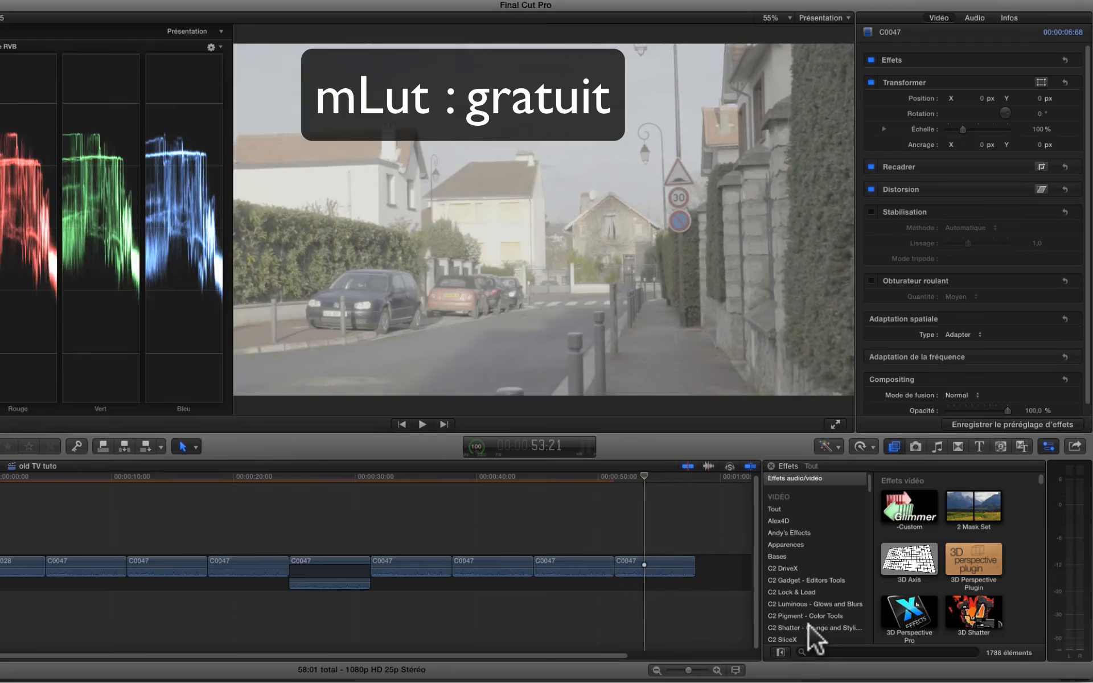
scroll(808, 623, "down", 3)
scroll(809, 624, "down", 5)
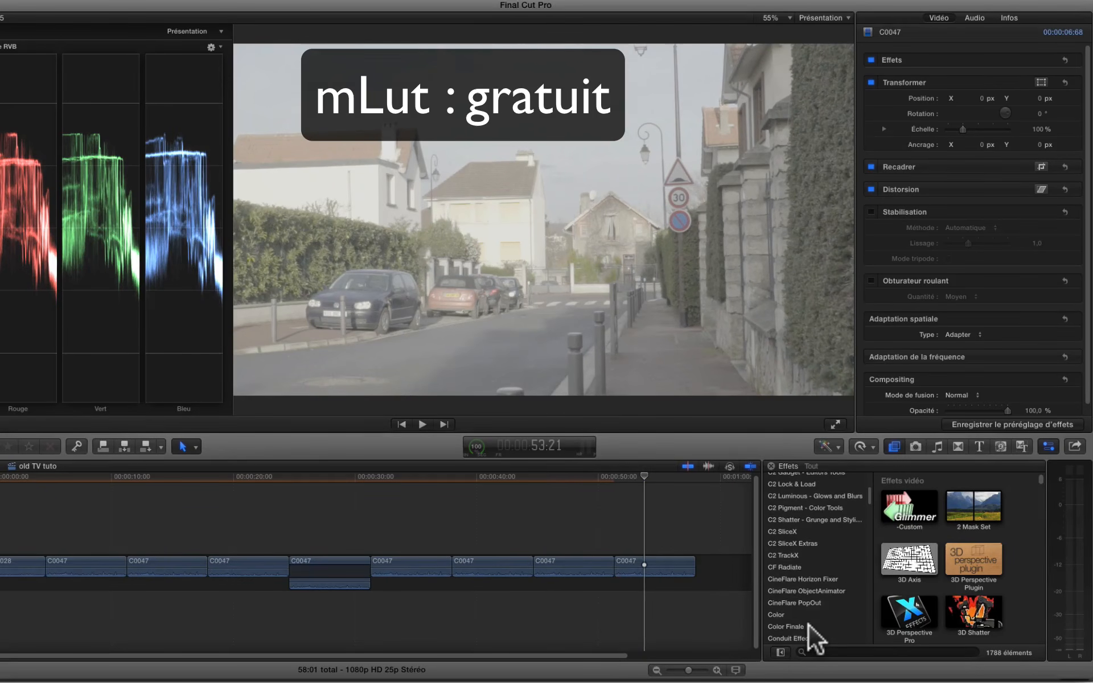
scroll(808, 623, "down", 5)
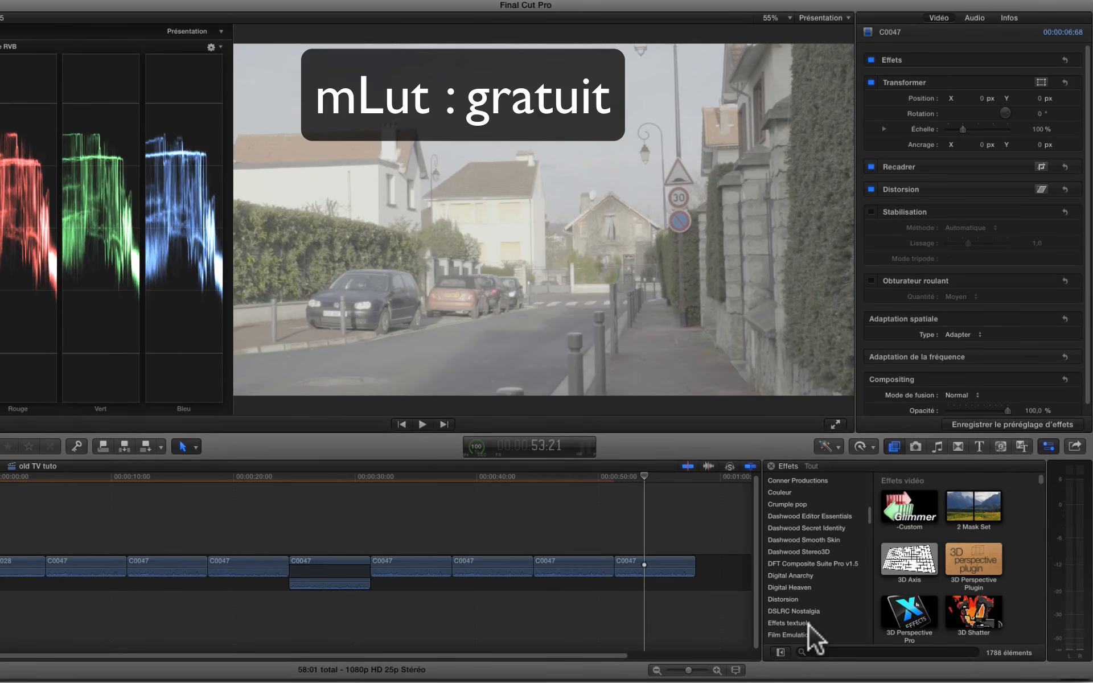
scroll(808, 623, "down", 3)
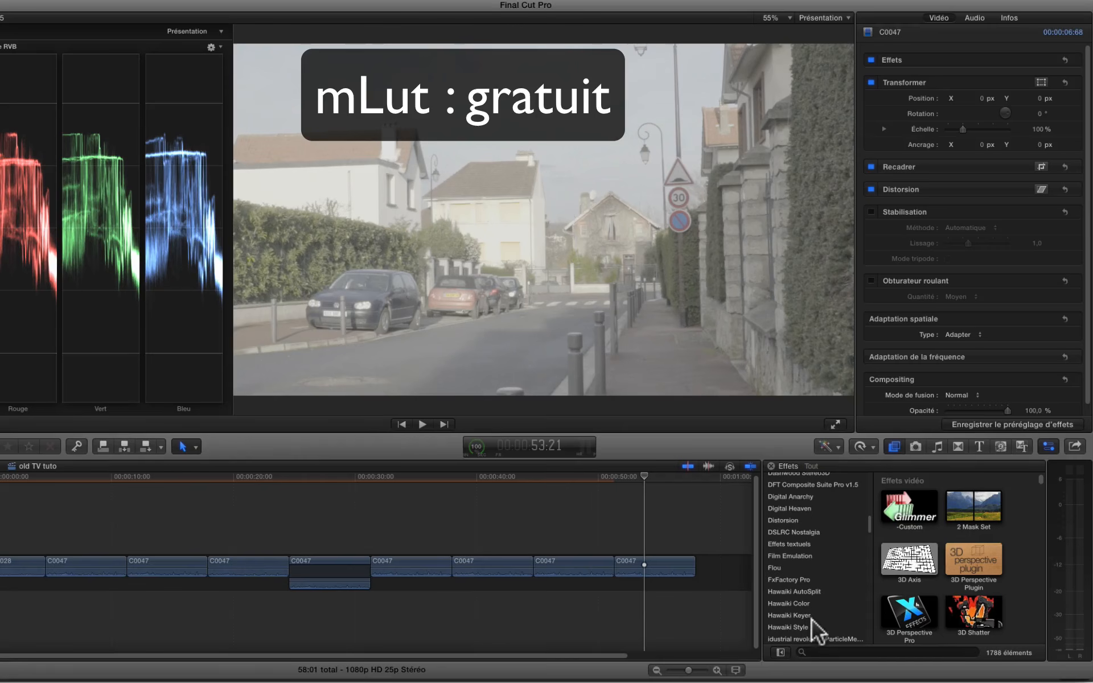
scroll(807, 608, "down", 3)
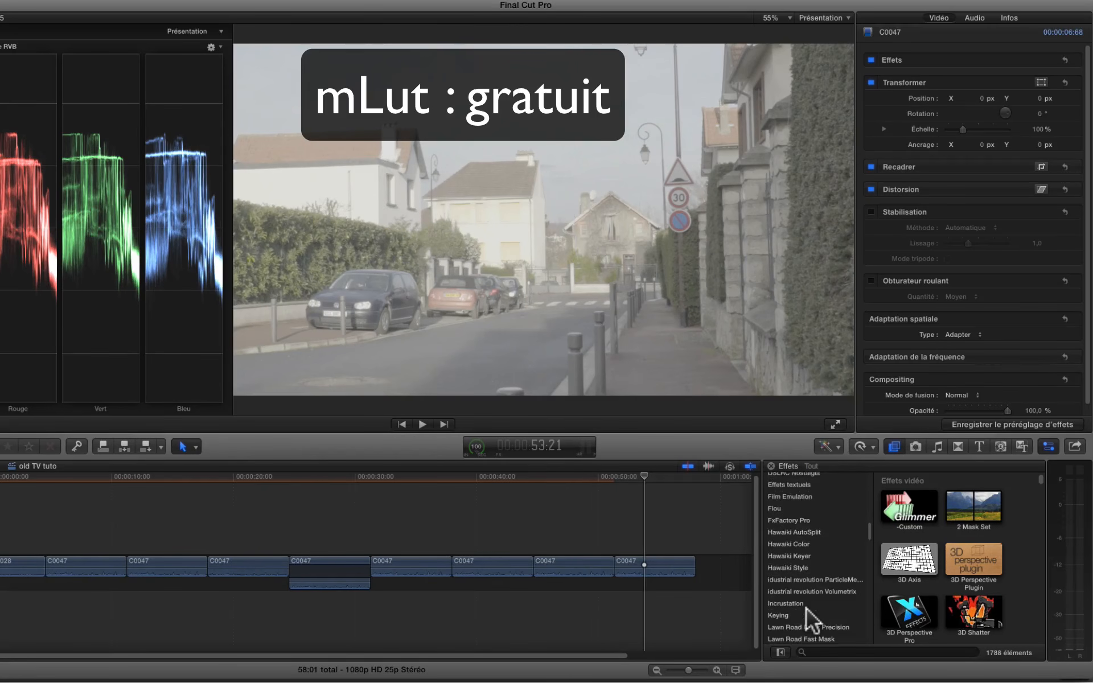
scroll(807, 609, "down", 5)
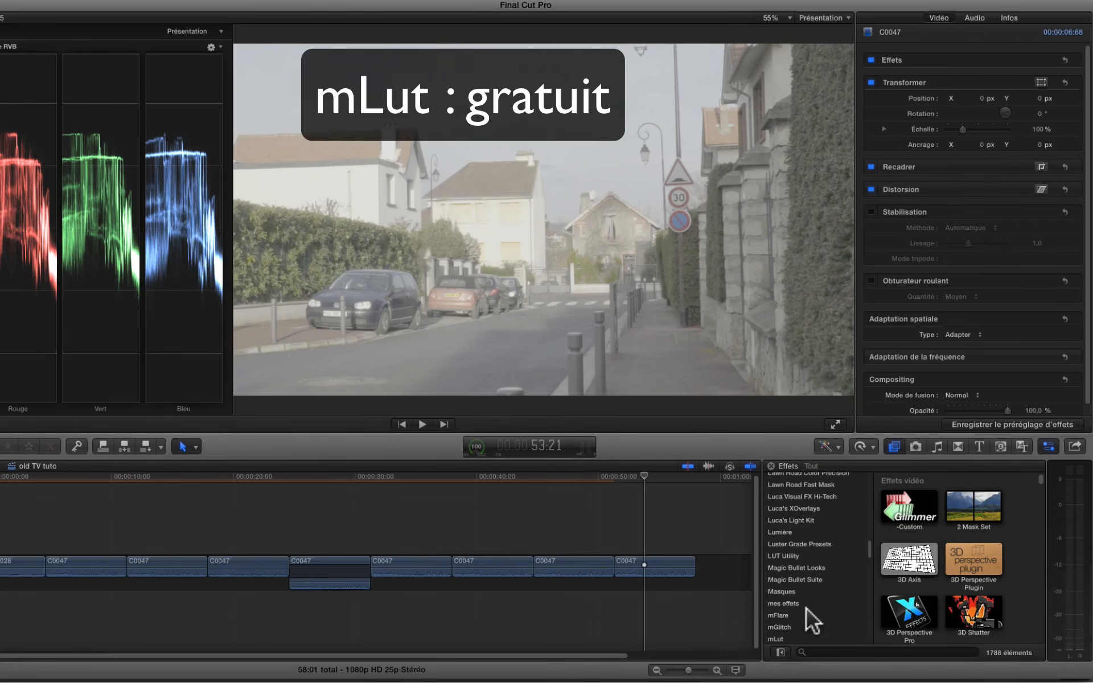
scroll(780, 626, "down", 1)
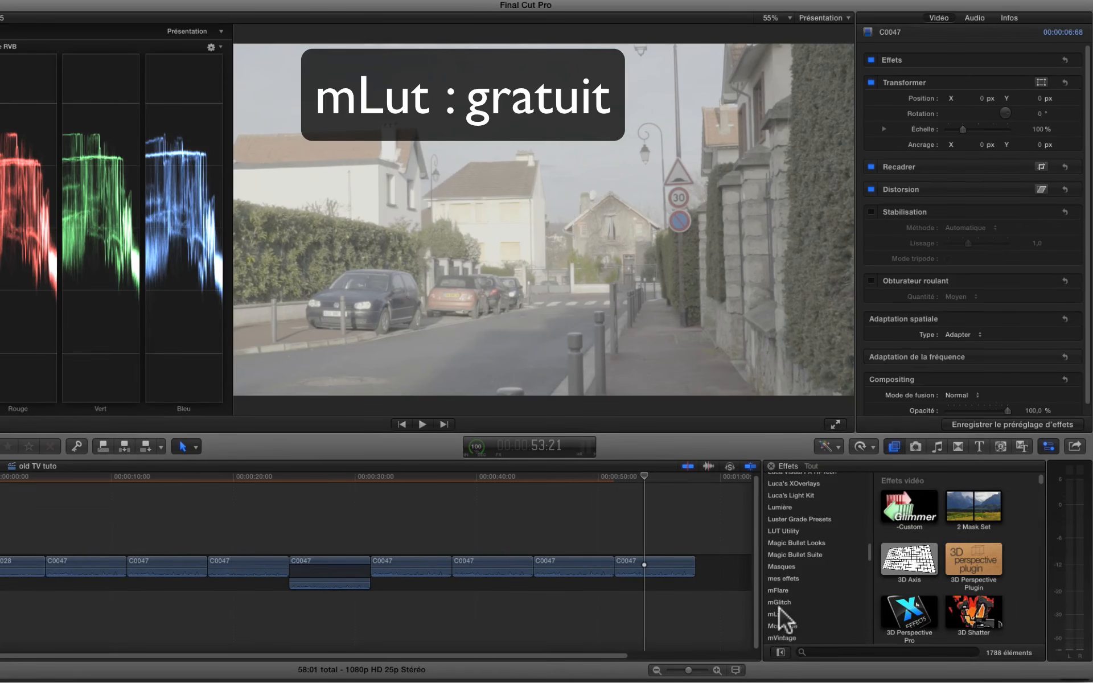
left_click(774, 613)
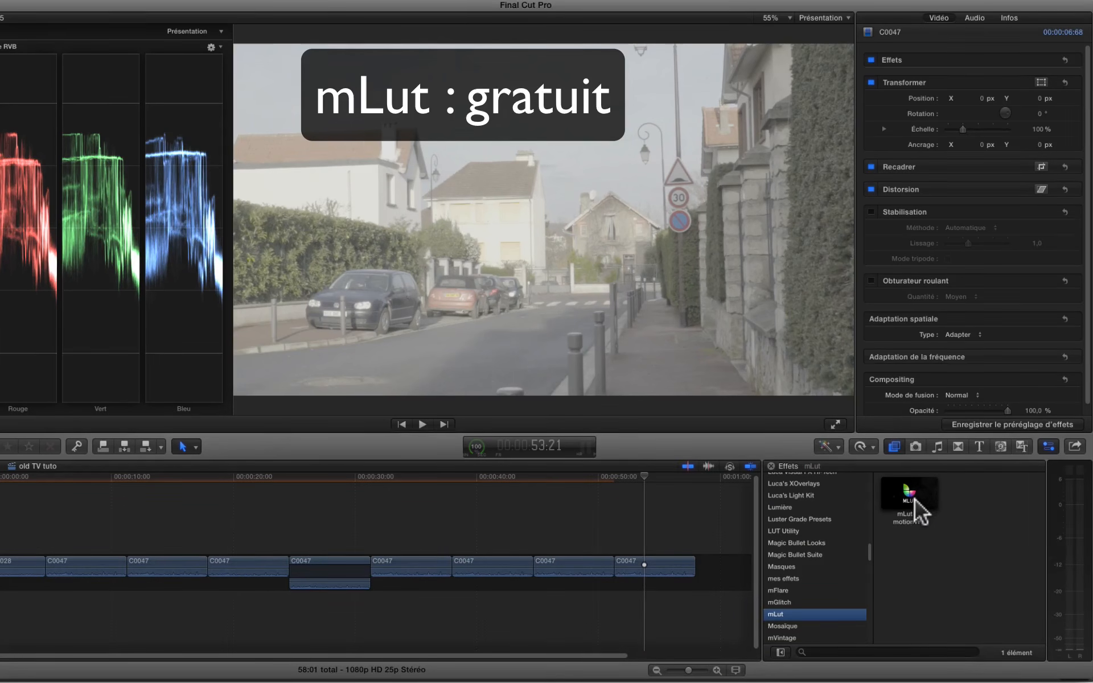
left_click_drag(915, 502, 666, 567)
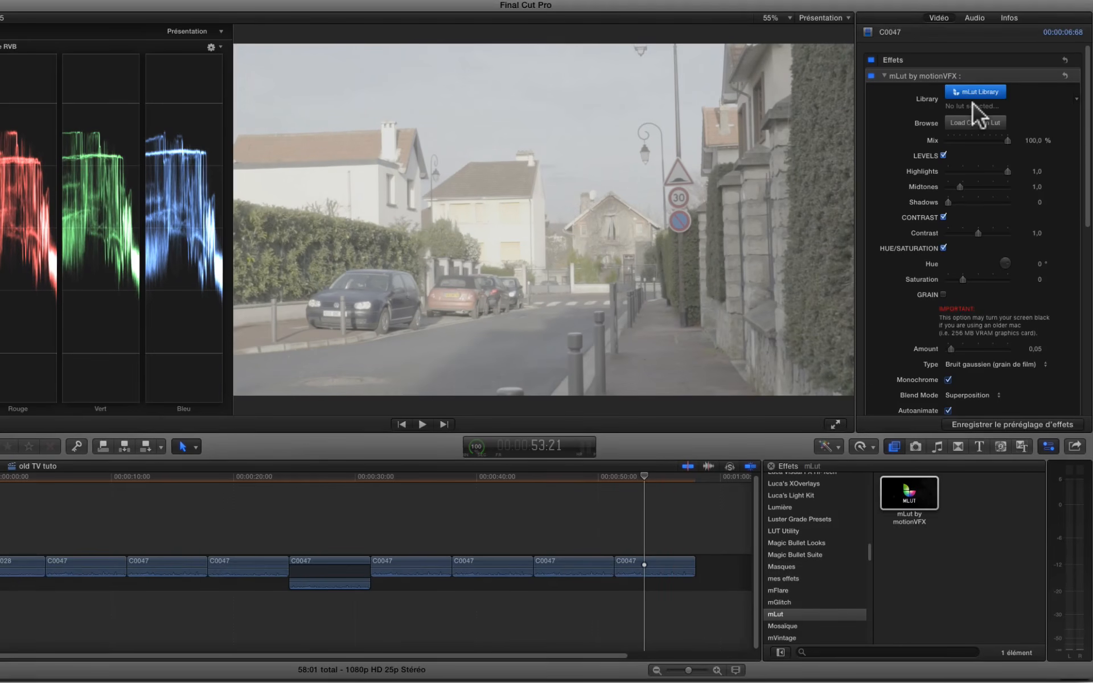
- Open the mLut Library, move its window over the preview image, and show only the sony category
left_click(978, 94)
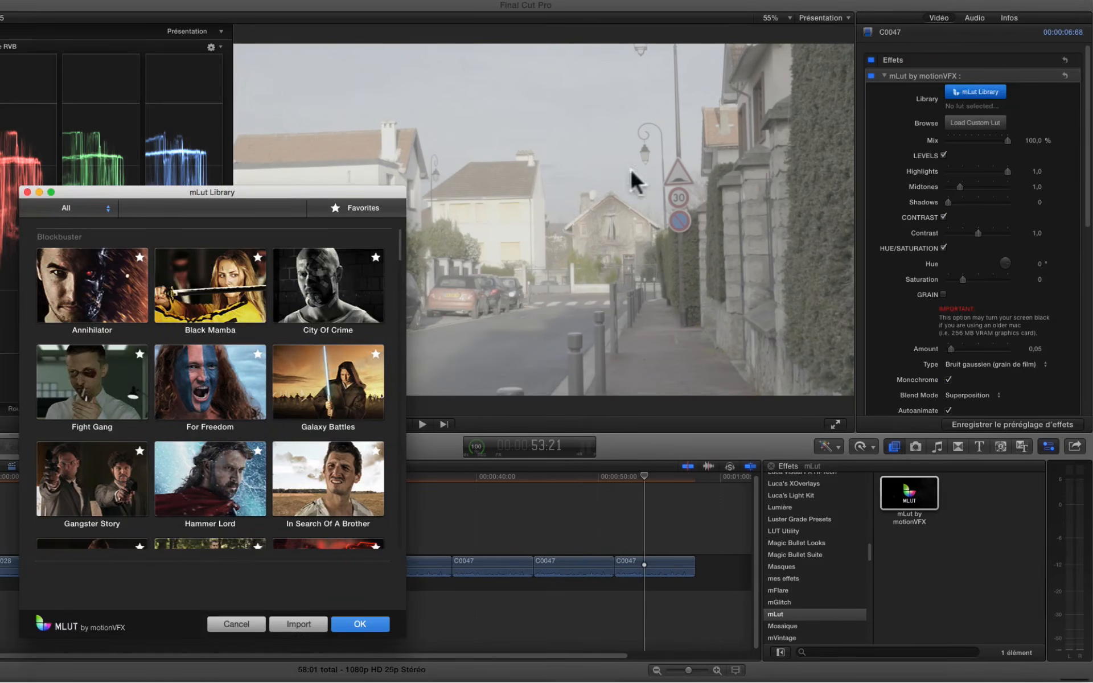
left_click_drag(380, 193, 716, 95)
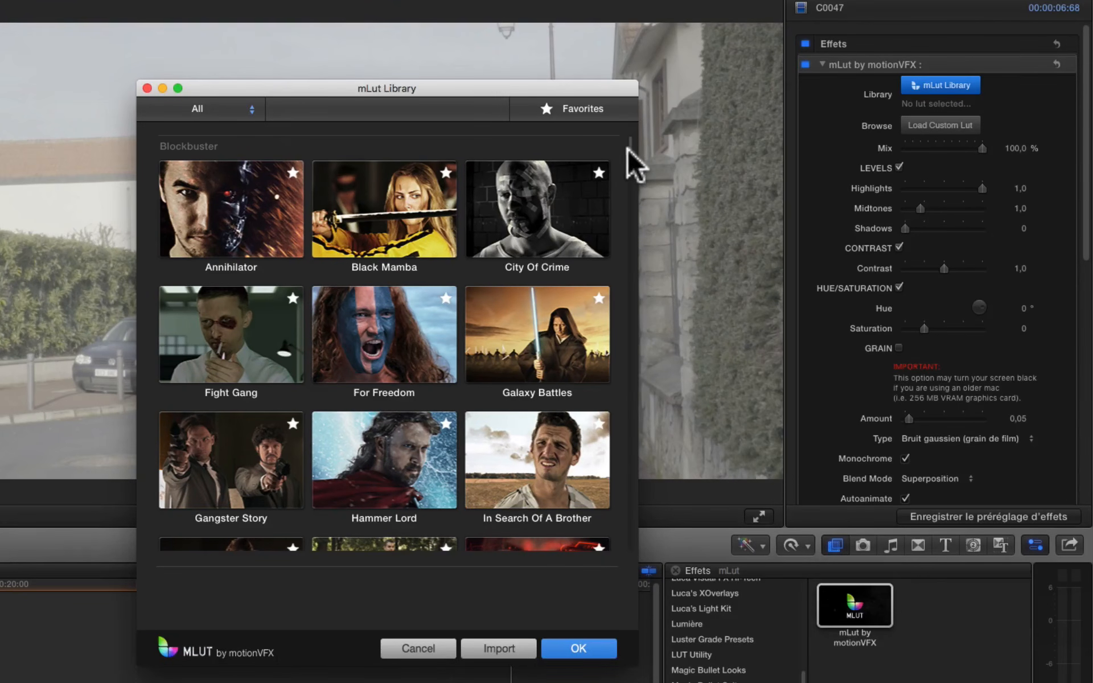
left_click_drag(627, 147, 654, 139)
left_click(241, 108)
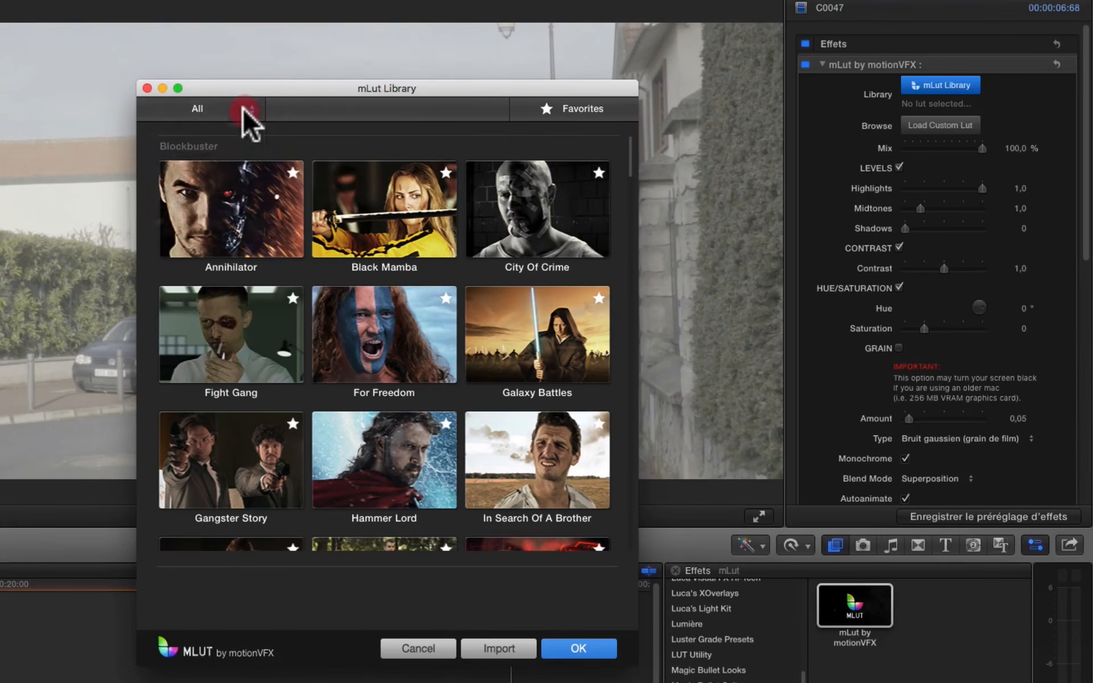
left_click(168, 197)
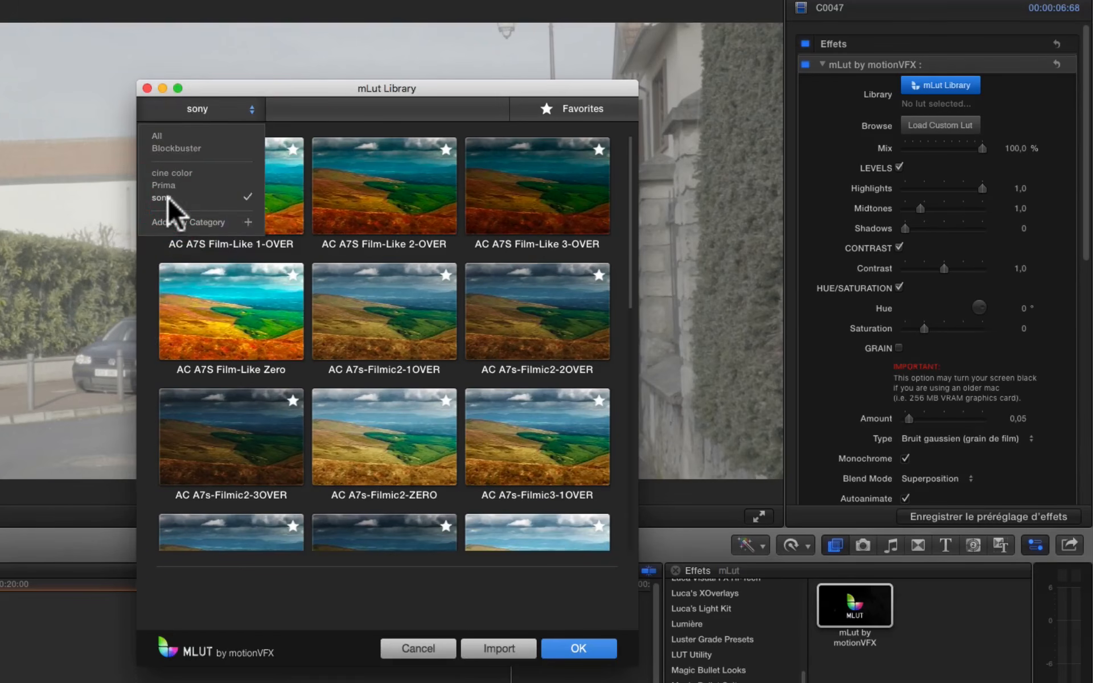
- Choose the AC_A7S_709800_3over LUT from the sony pack and confirm it for the clip
left_click_drag(630, 227, 598, 423)
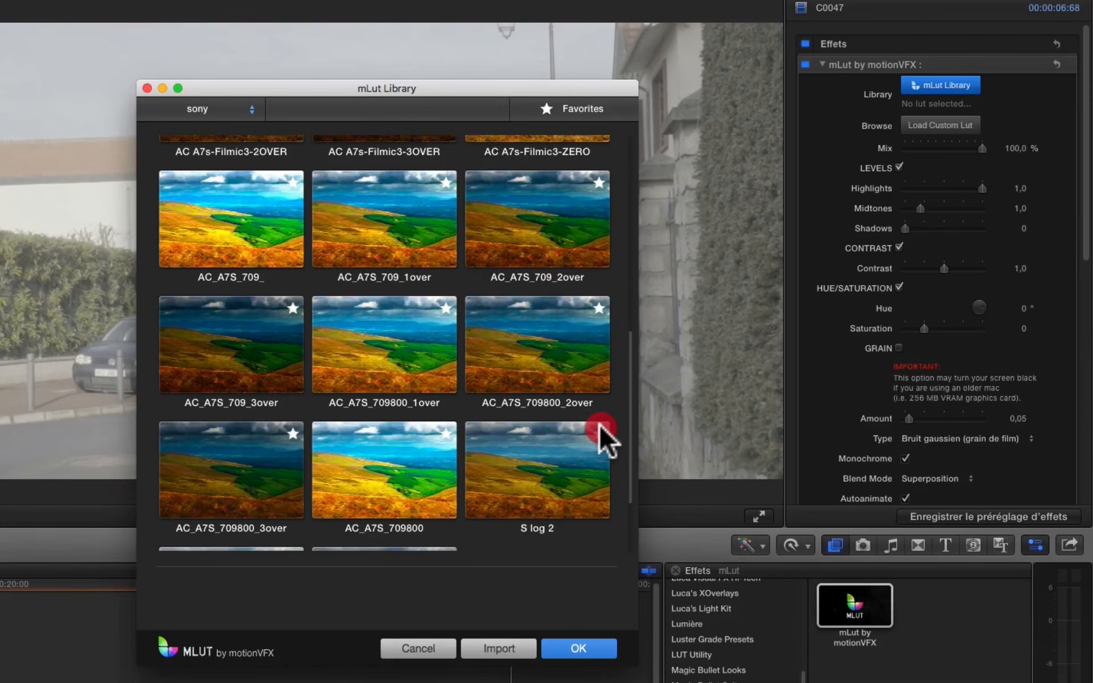
scroll(599, 422, "down", 3)
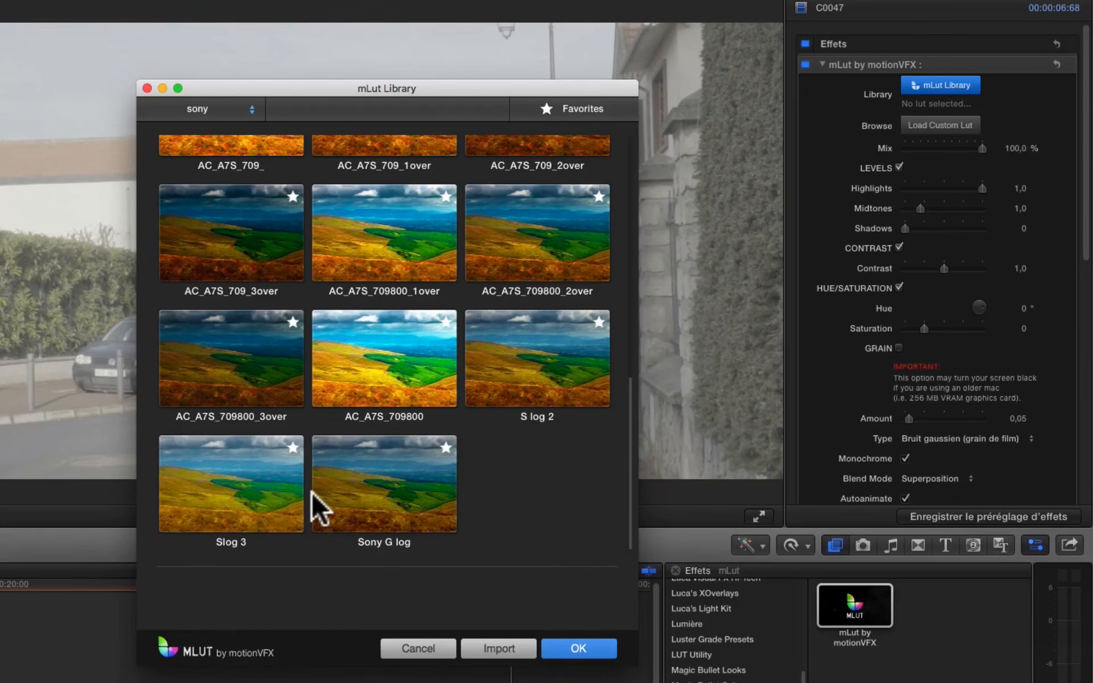
left_click(242, 359)
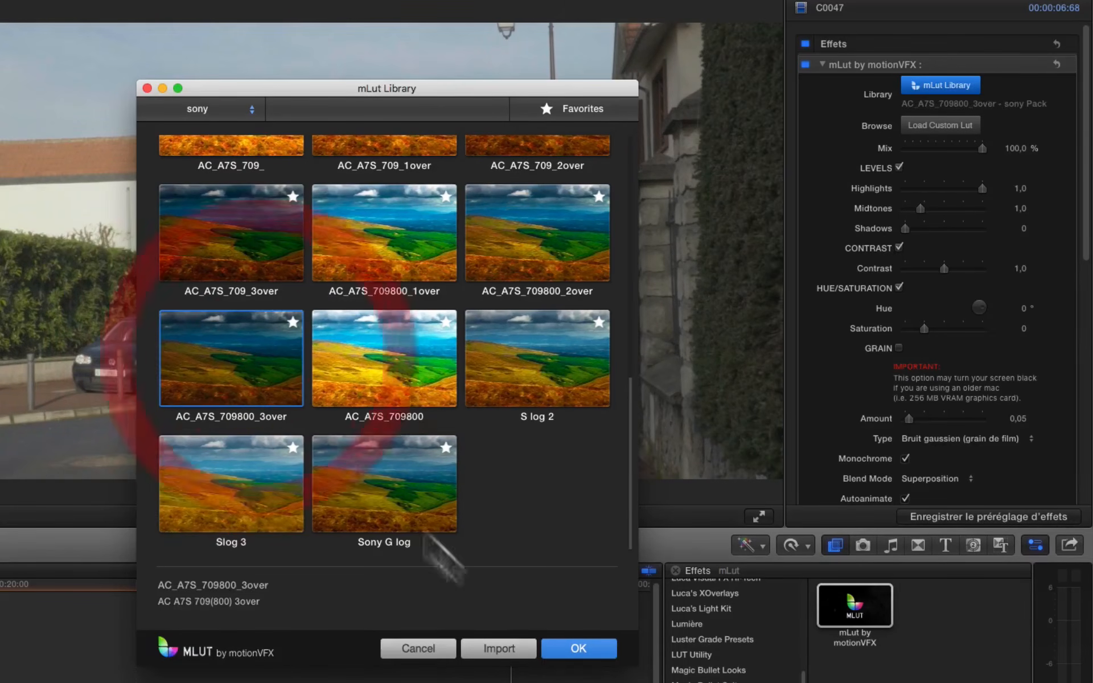
left_click(570, 643)
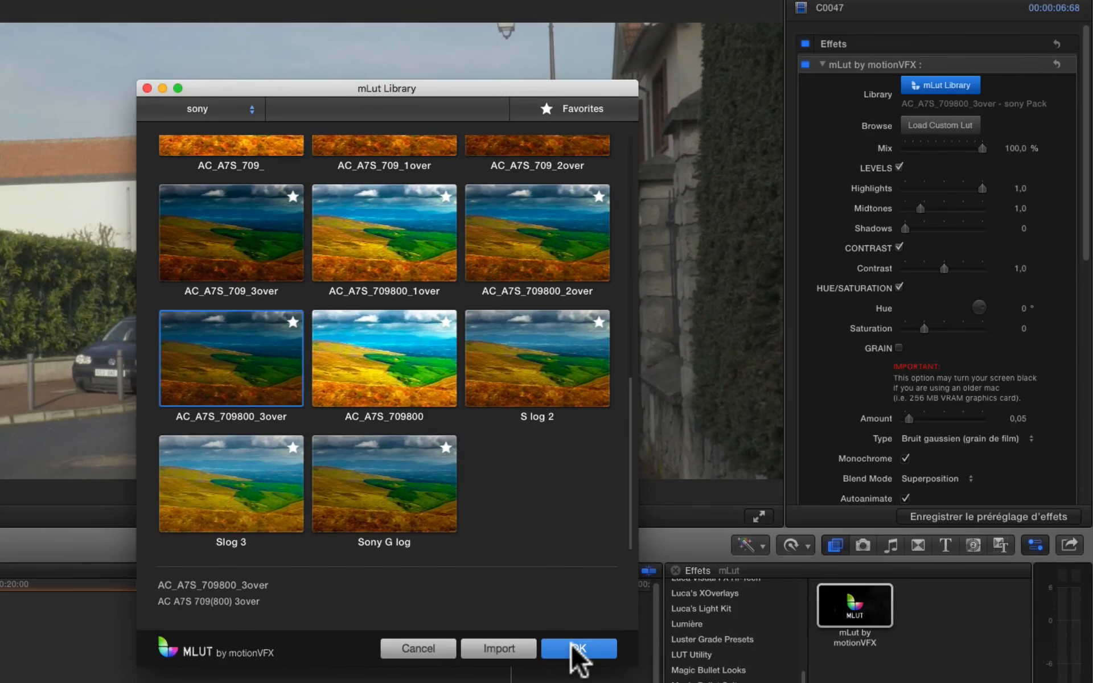
left_click(592, 654)
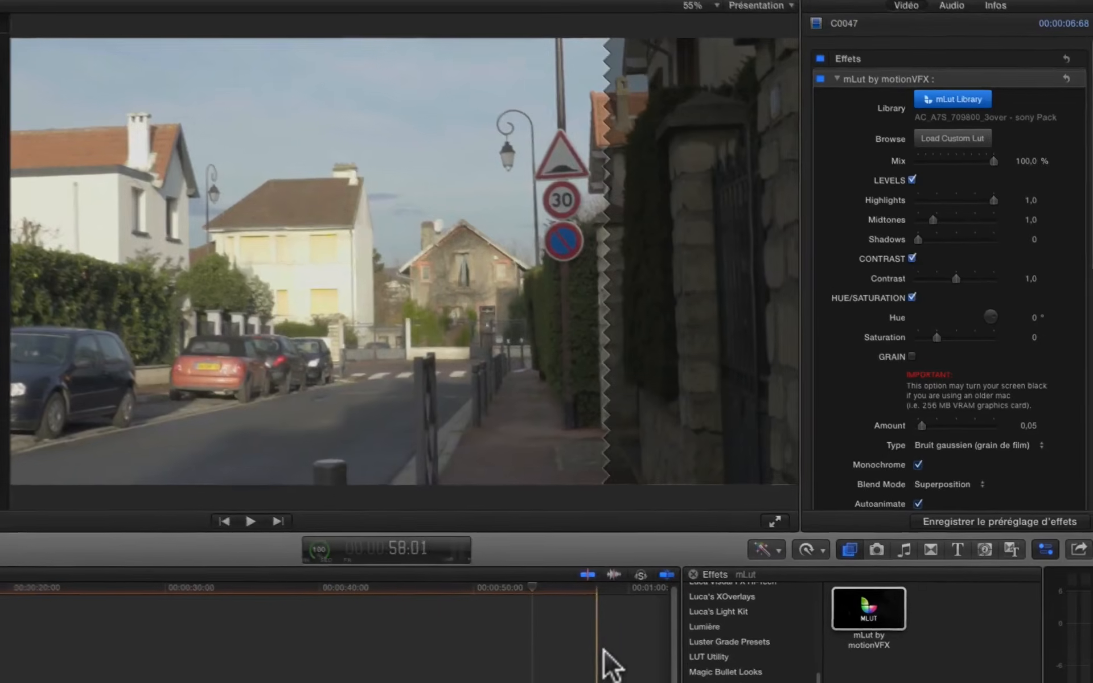
- Add a color correction to the clip with exposure shadows at -8%, midtones at 3% and highlights at 9%
left_click(538, 612)
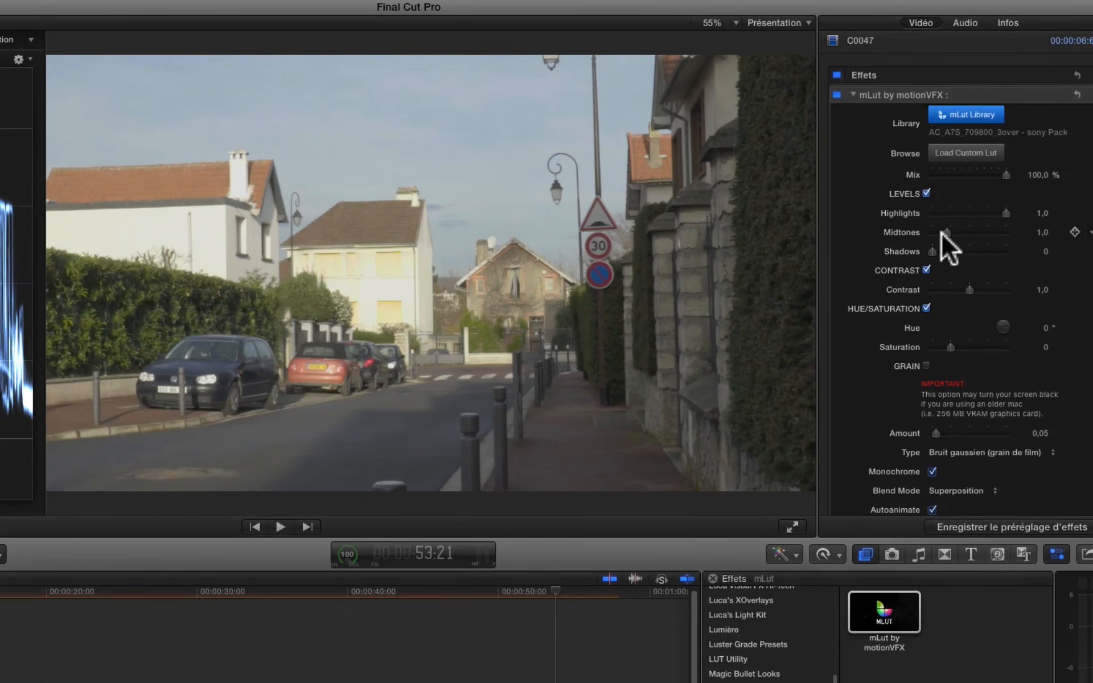
key("super+6")
left_click(1028, 49)
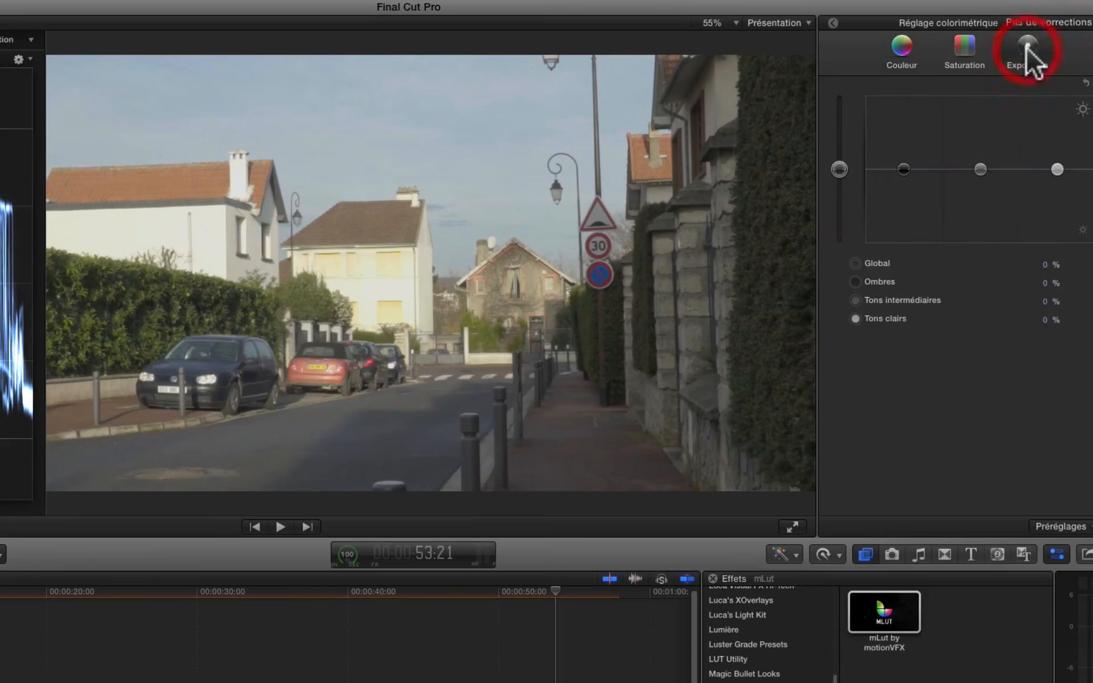
left_click_drag(907, 169, 907, 173)
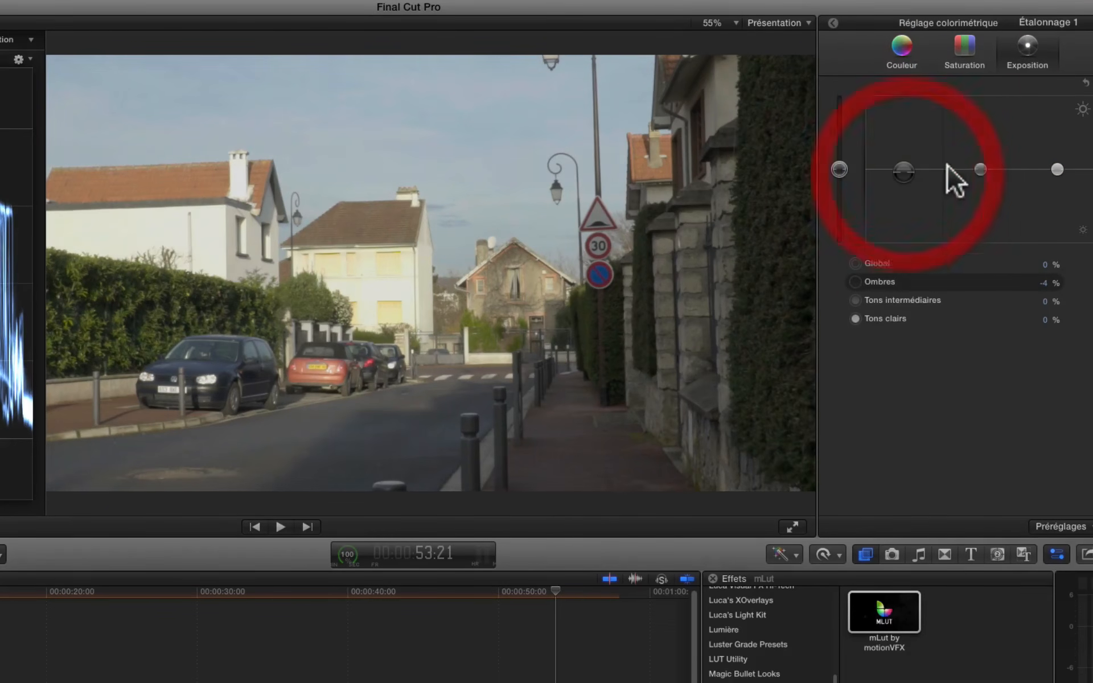
left_click_drag(975, 167, 976, 164)
left_click_drag(1058, 169, 1057, 163)
left_click_drag(907, 172, 906, 176)
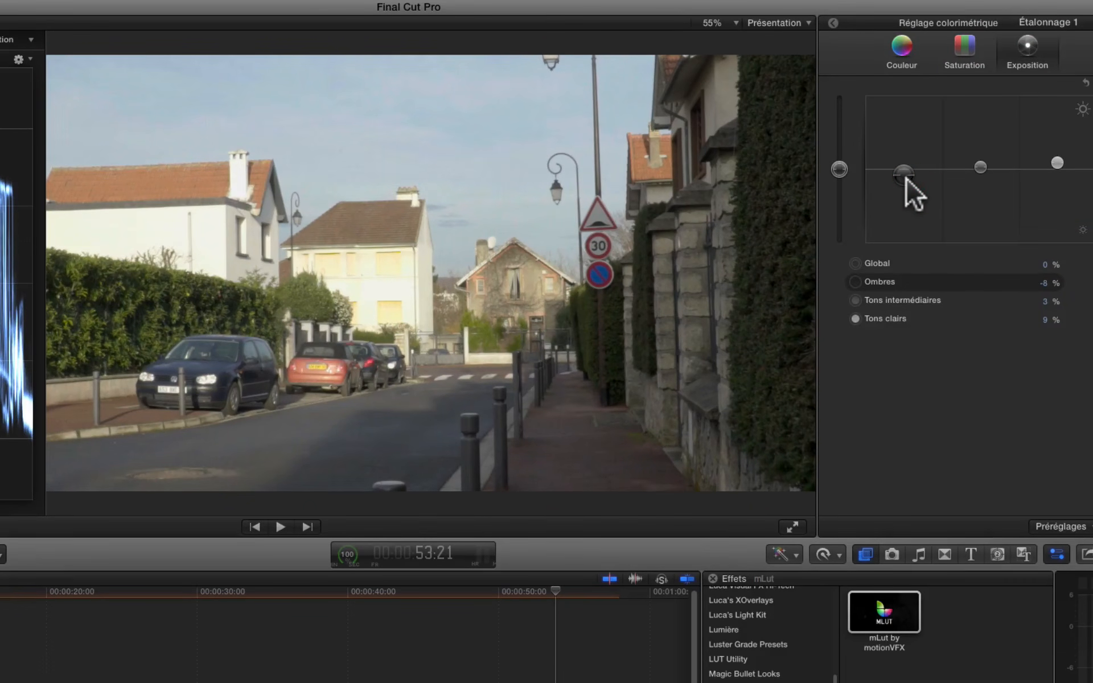